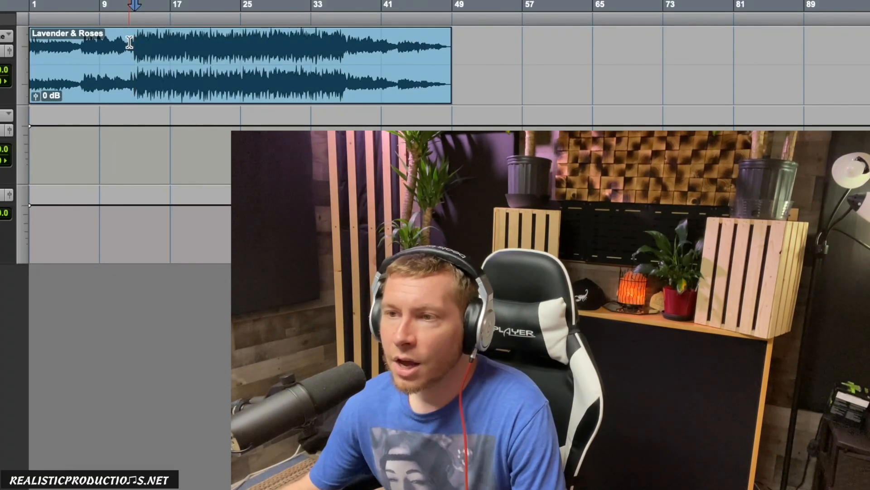
# Zoom in on the Lavender & Roses clip and highlight its intro from bar 1 to bar 13
pyautogui.click(130, 42)
pyautogui.press('t')
pyautogui.moveTo(131, 41); pyautogui.dragTo(16, 48)
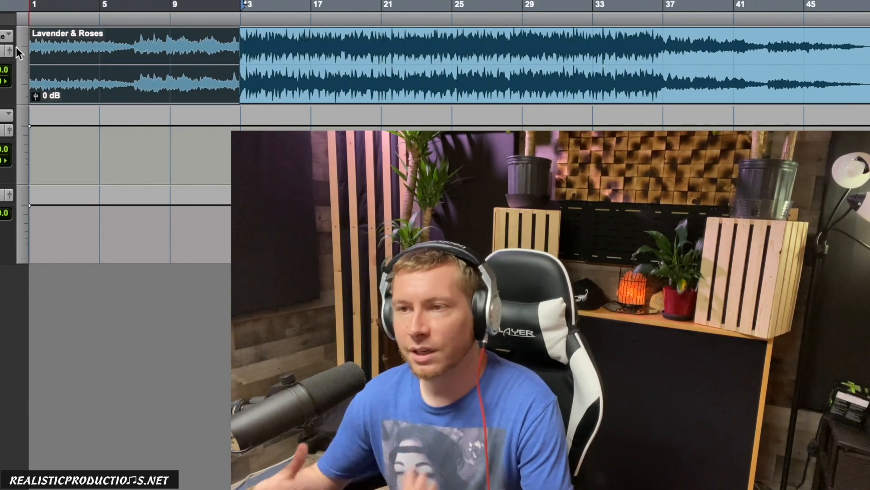
pyautogui.click(140, 42)
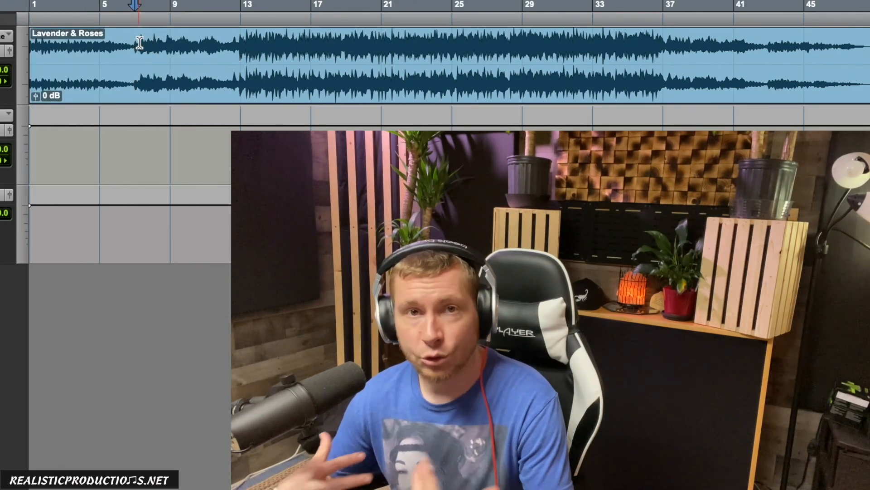
pyautogui.click(439, 35)
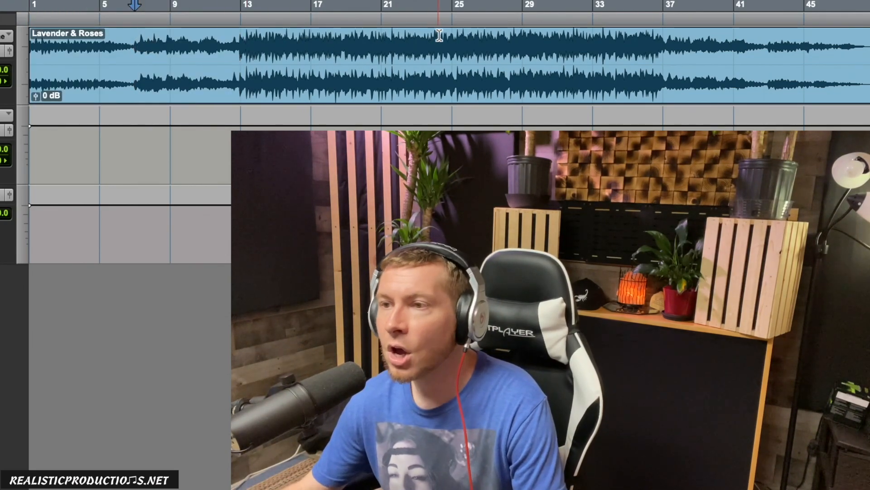
# Audition the clip from about bar 29 to 36 and from its start, and highlight about bars 26 to 33
pyautogui.moveTo(522, 43); pyautogui.dragTo(651, 44)
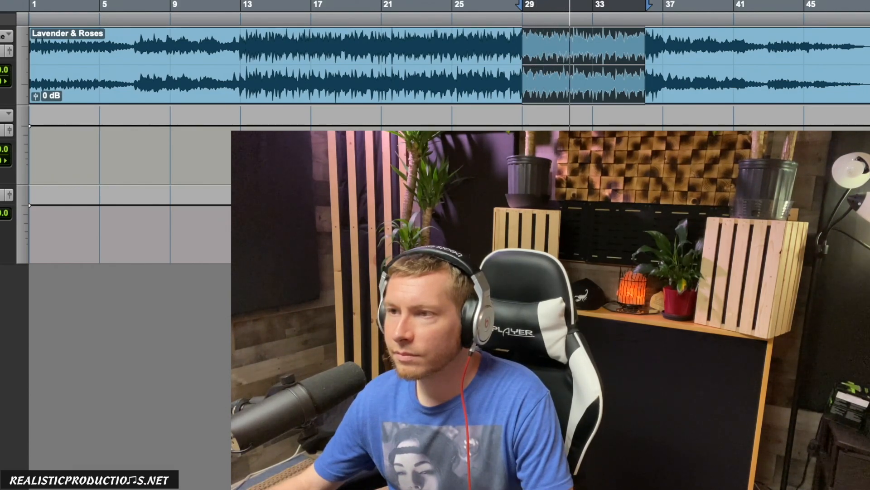
pyautogui.press('space')
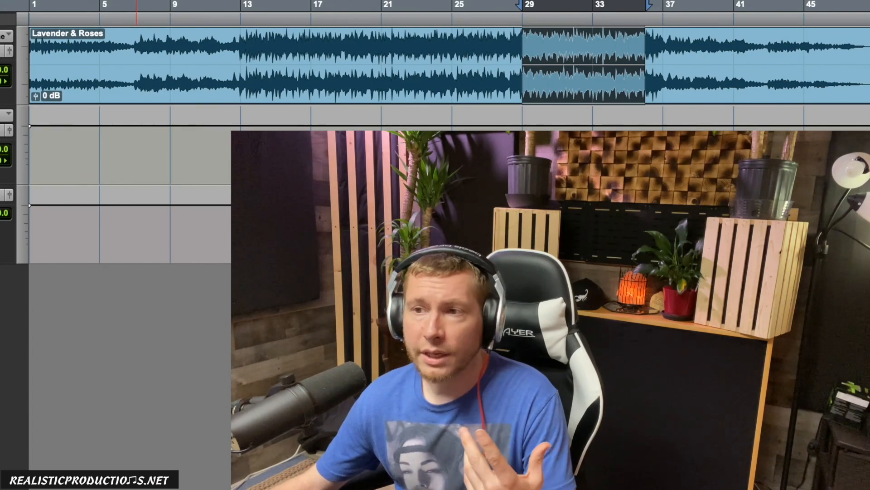
pyautogui.press('Return')
pyautogui.press('space')
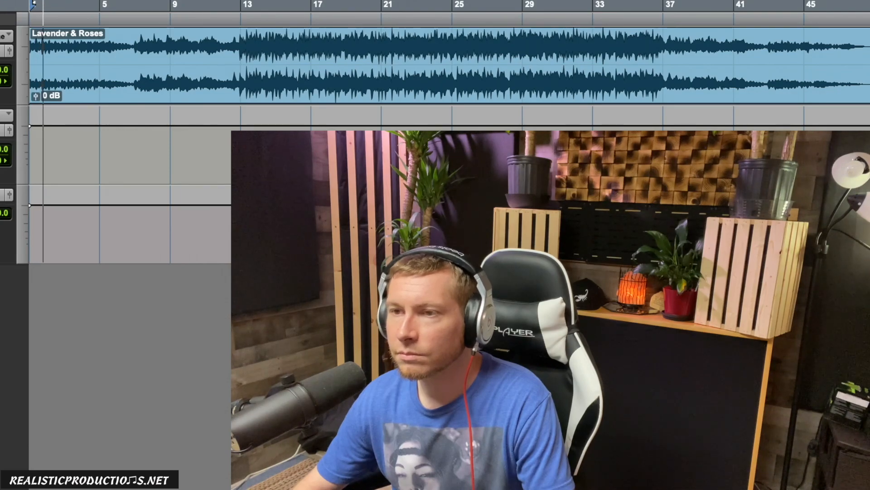
pyautogui.press('space')
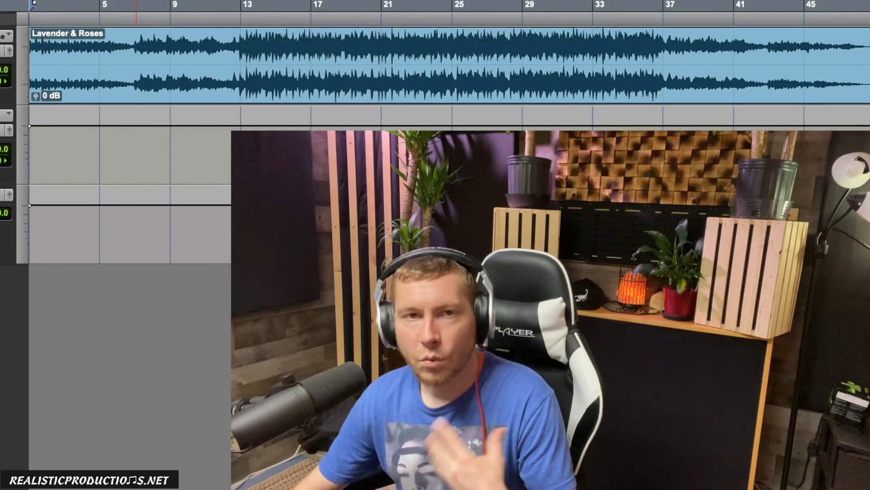
pyautogui.moveTo(469, 47); pyautogui.dragTo(598, 47)
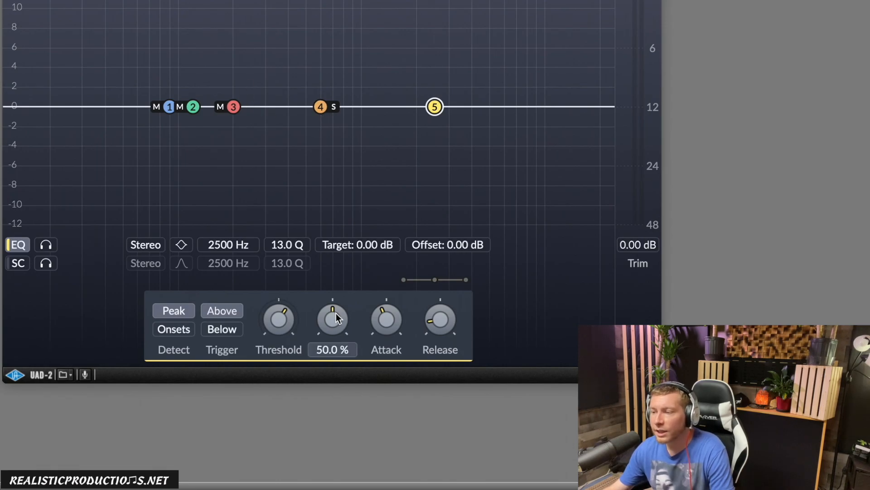
# Review the frequency, Q, channel mode and dynamics settings of the five bands in the dynamic EQ
pyautogui.moveTo(432, 326)
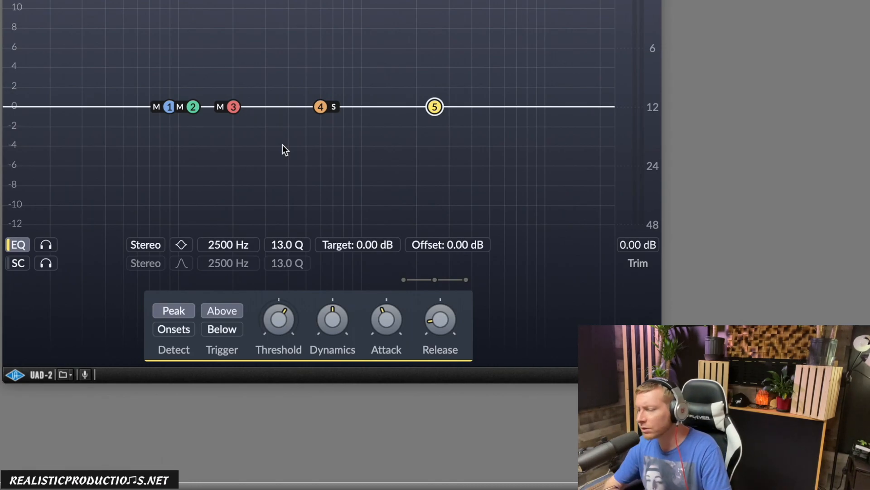
pyautogui.press('space')
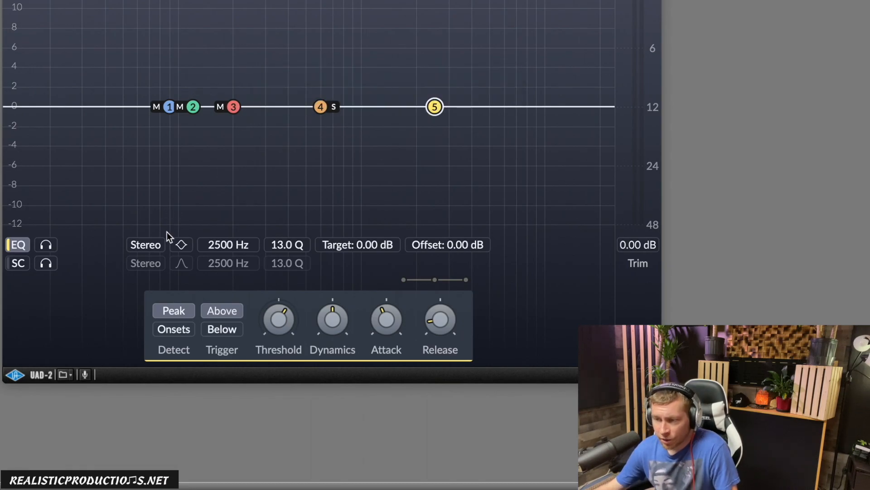
pyautogui.click(194, 108)
pyautogui.click(436, 114)
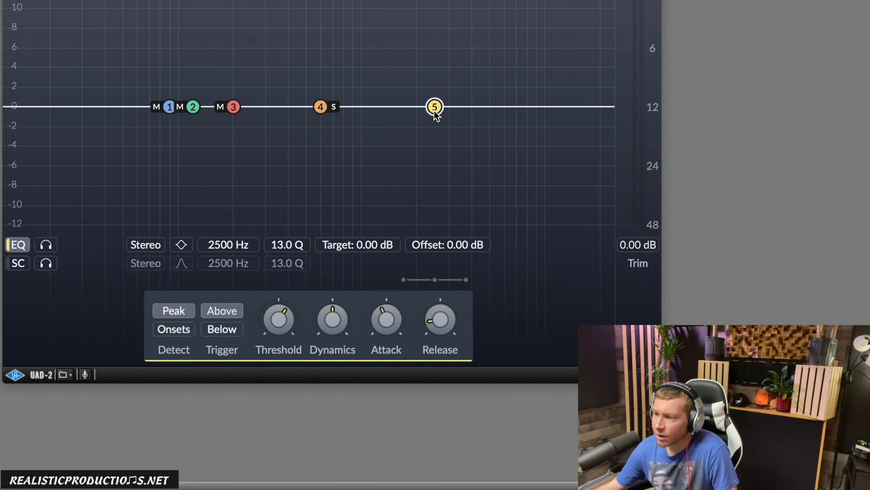
pyautogui.click(233, 107)
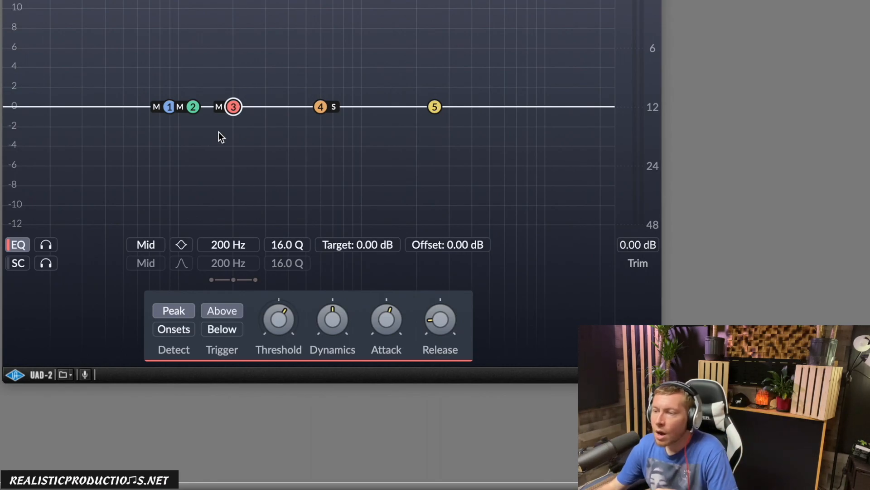
pyautogui.click(435, 108)
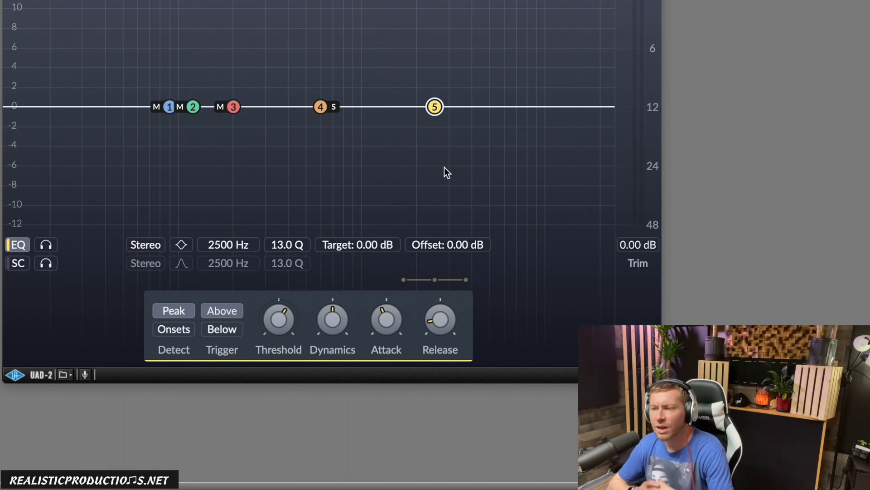
pyautogui.click(321, 107)
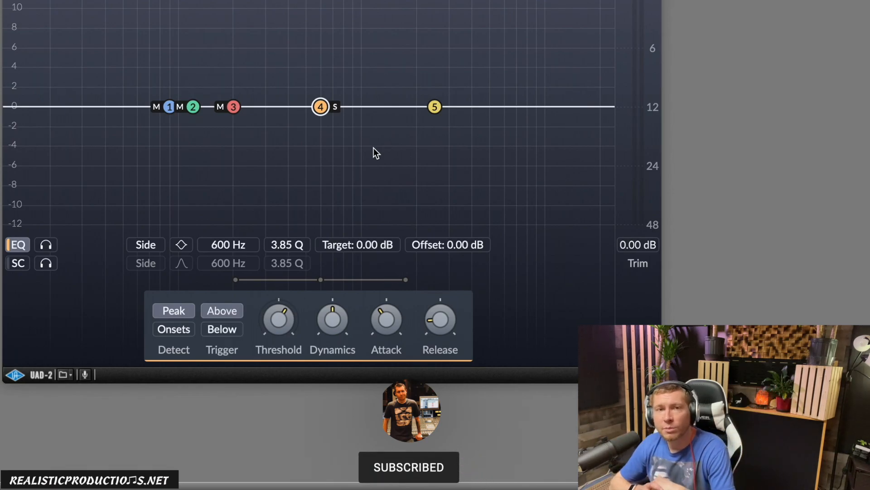
pyautogui.click(193, 107)
pyautogui.click(169, 107)
# Listen to band 1's frequency range in isolation, move the band to 108 Hz and set its target gain to -0.70 dB
pyautogui.press('space')
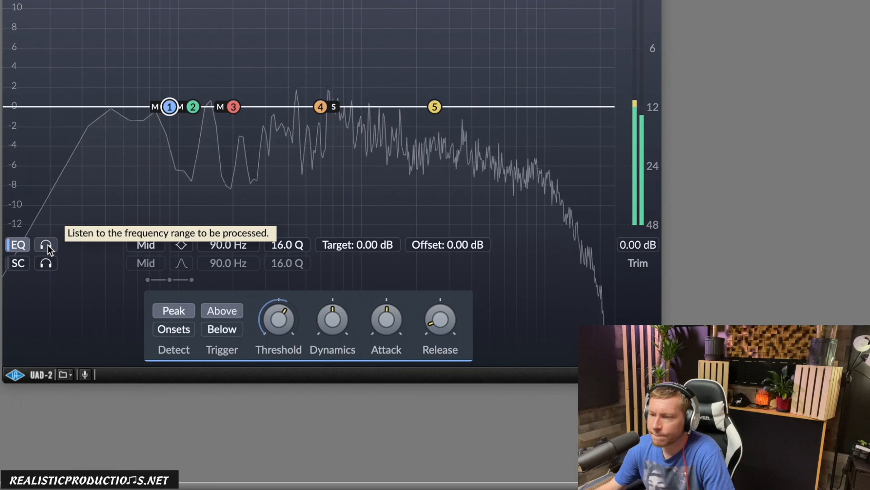
pyautogui.press('space')
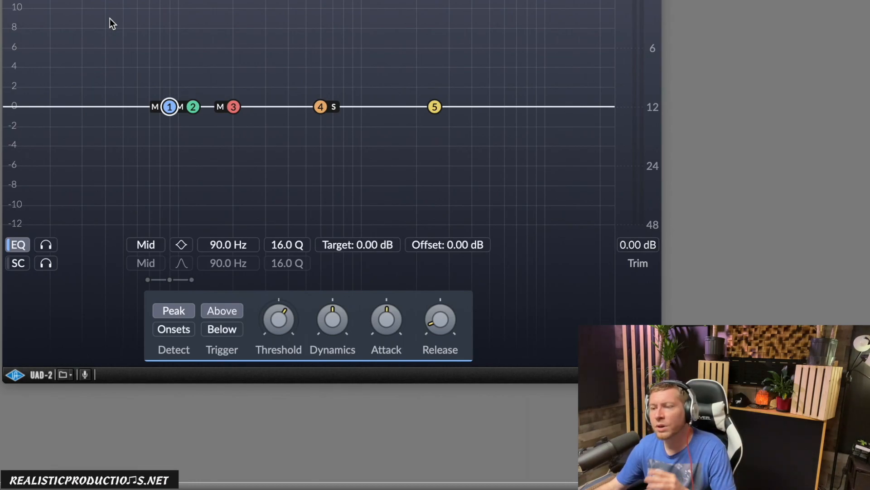
pyautogui.click(42, 248)
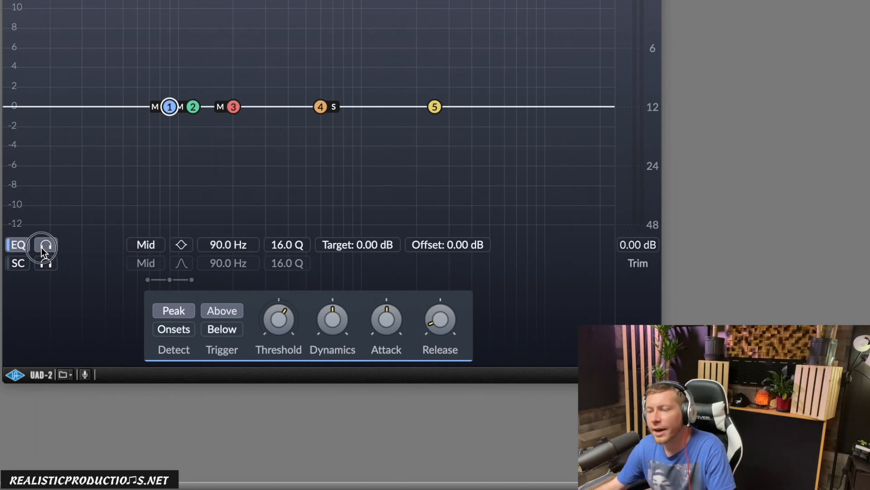
pyautogui.moveTo(169, 108); pyautogui.dragTo(183, 83)
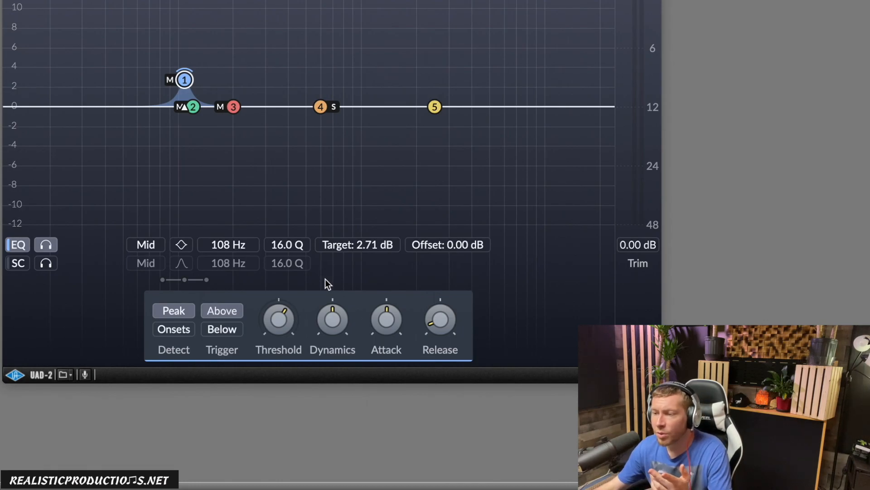
pyautogui.moveTo(356, 249)
pyautogui.mouseDown()
pyautogui.moveTo(350, 331)
pyautogui.moveTo(360, 244)
pyautogui.mouseUp()
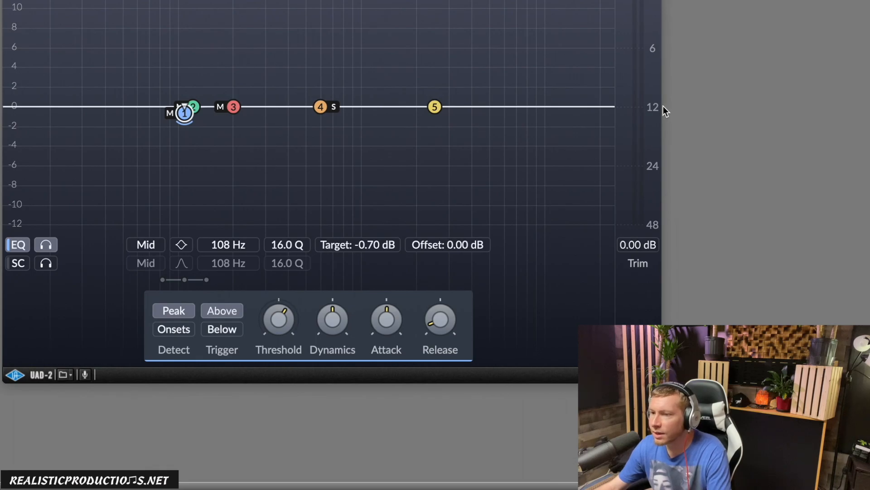
# Adjust band 1's threshold and audition its dynamic cut on the playing track
pyautogui.moveTo(292, 315)
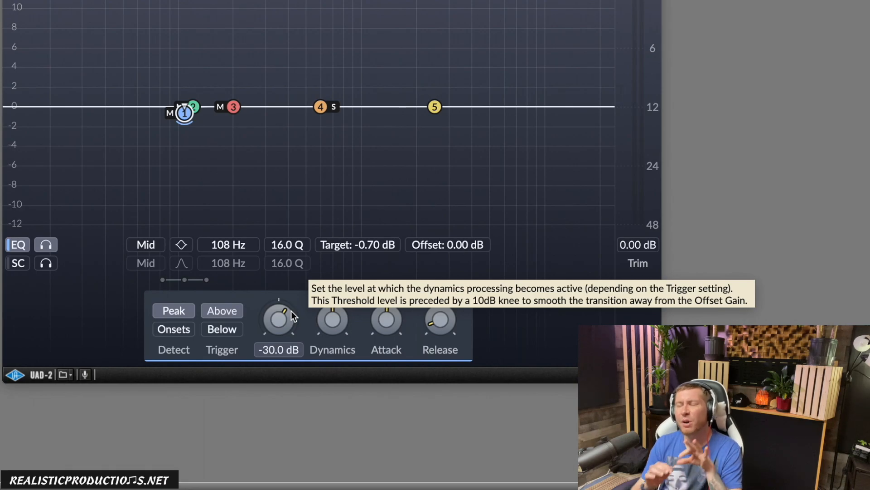
pyautogui.moveTo(292, 316); pyautogui.dragTo(289, 338)
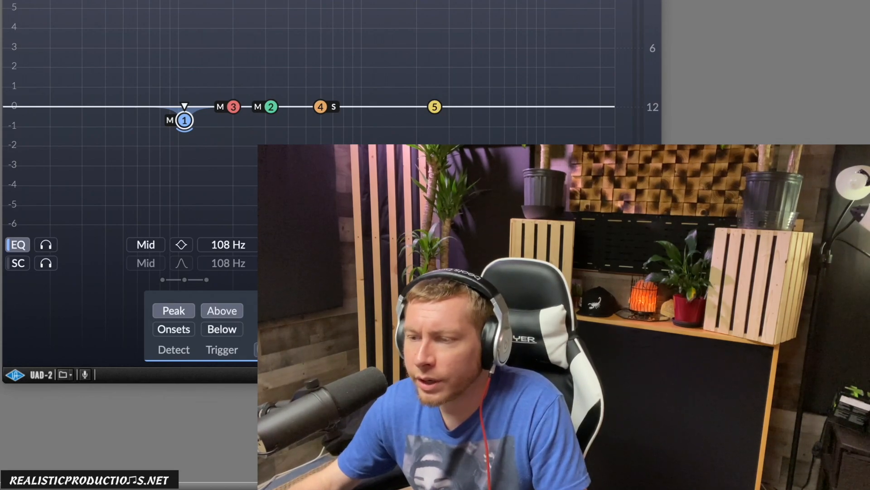
pyautogui.press('space')
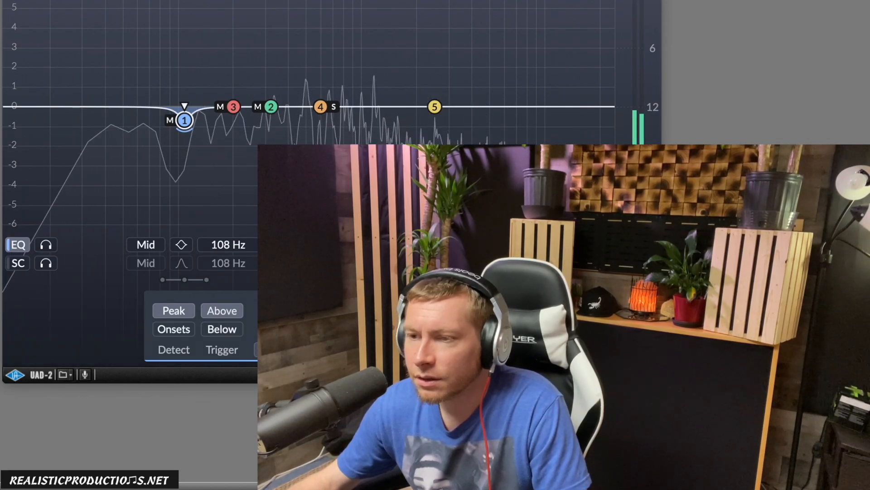
pyautogui.press('space')
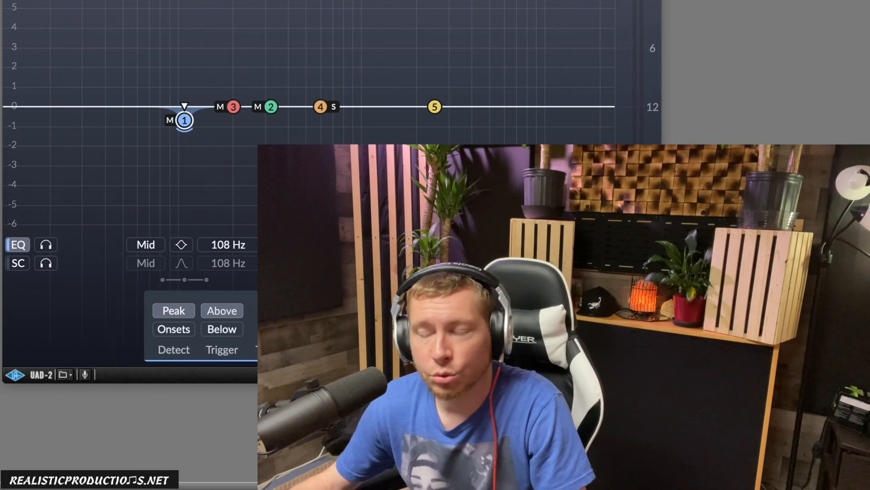
pyautogui.press('space')
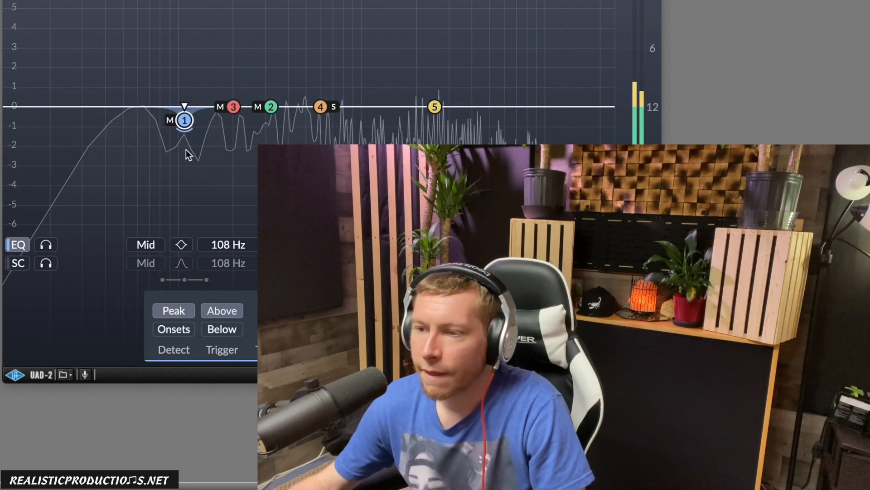
pyautogui.press('space')
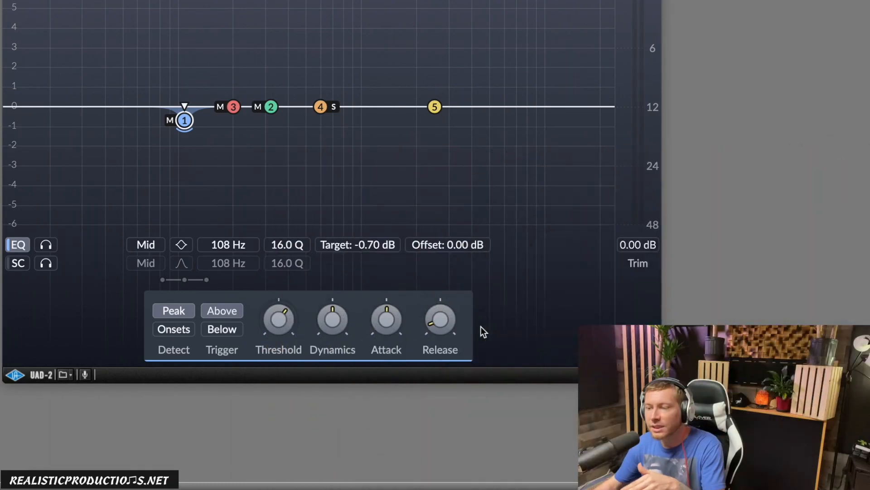
# Shorten band 1's attack time and fine-tune its release
pyautogui.moveTo(399, 312); pyautogui.dragTo(429, 325)
pyautogui.press('space')
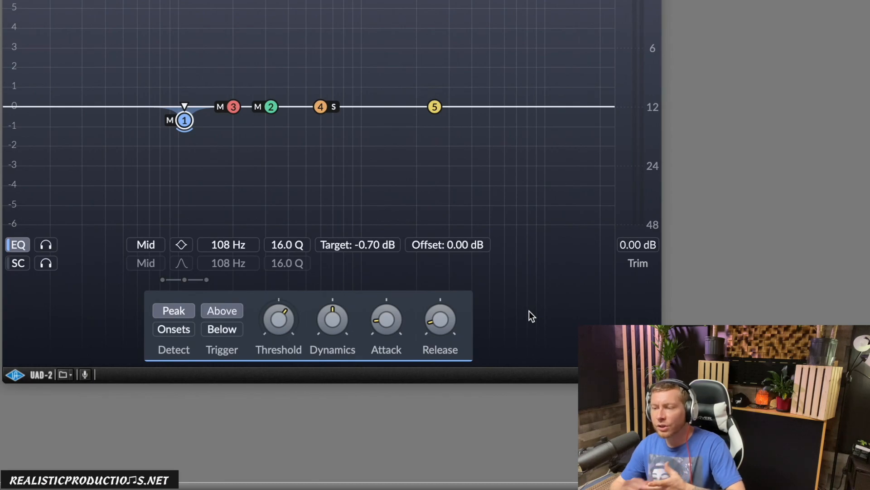
pyautogui.moveTo(425, 331)
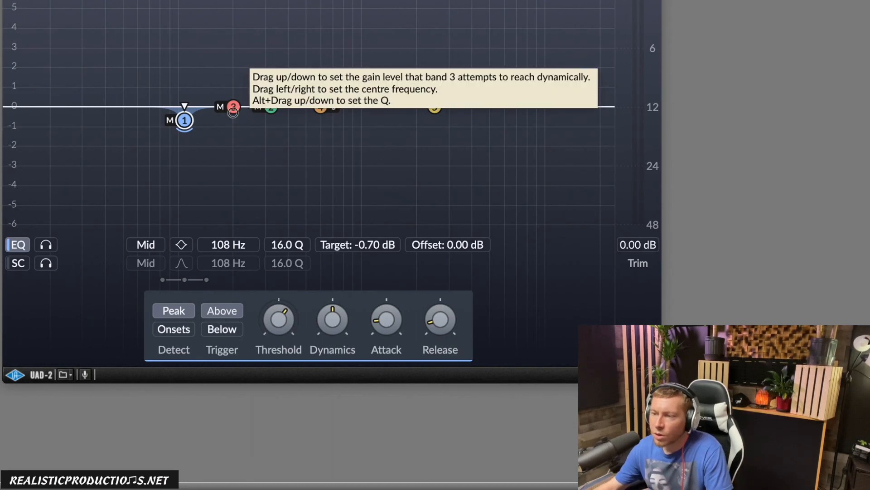
# Listen to band 3's range in isolation, move the band to 342 Hz with a 2.45 dB target, and switch it to Stereo
pyautogui.moveTo(234, 113); pyautogui.dragTo(234, 105)
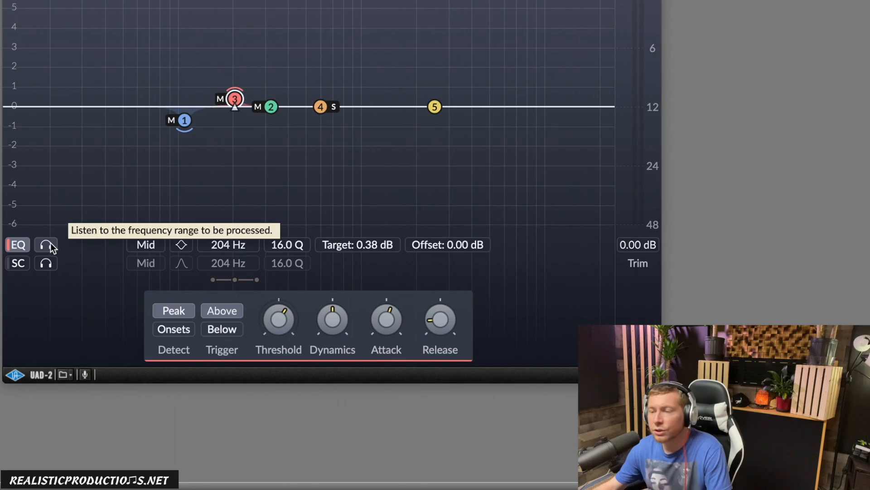
pyautogui.click(51, 245)
pyautogui.moveTo(225, 105); pyautogui.dragTo(276, 58)
pyautogui.click(154, 249)
pyautogui.click(154, 259)
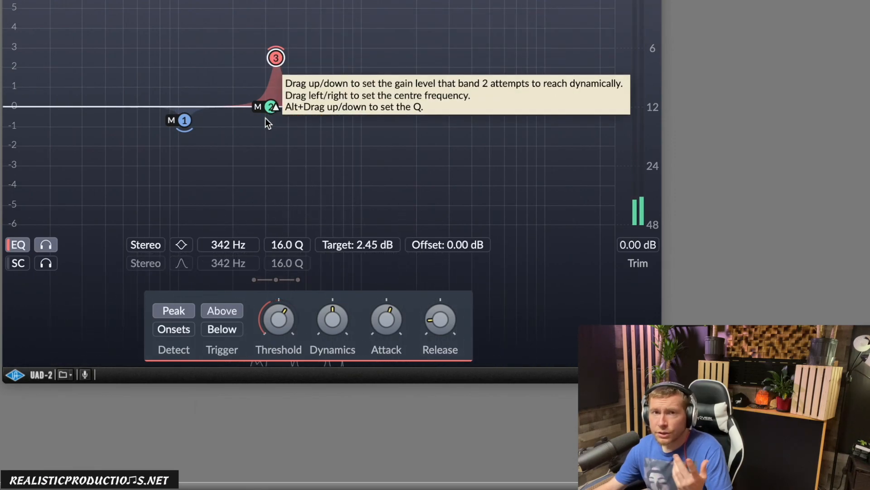
# Move band 2 to 176 Hz and reset its target gain to 0 dB
pyautogui.moveTo(270, 110); pyautogui.dragTo(222, 111)
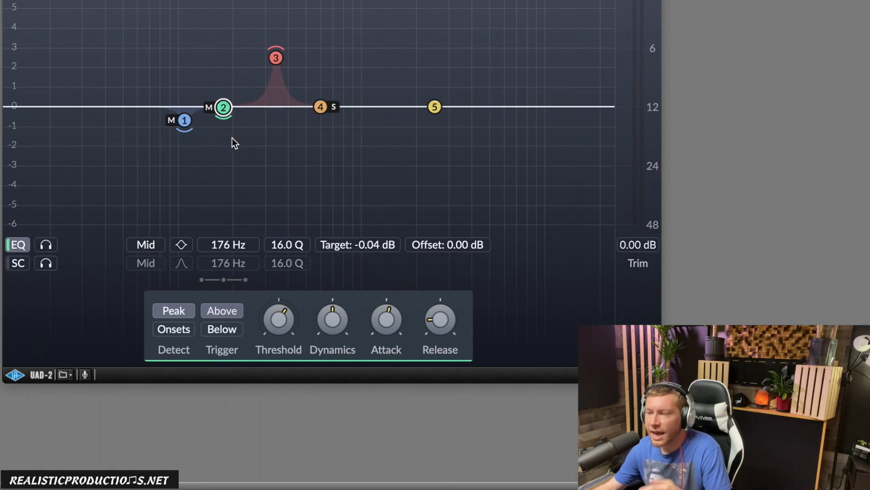
pyautogui.doubleClick(360, 243)
# Set band 3's target gain to -0.83 dB and start playback to hear the cut
pyautogui.click(276, 59)
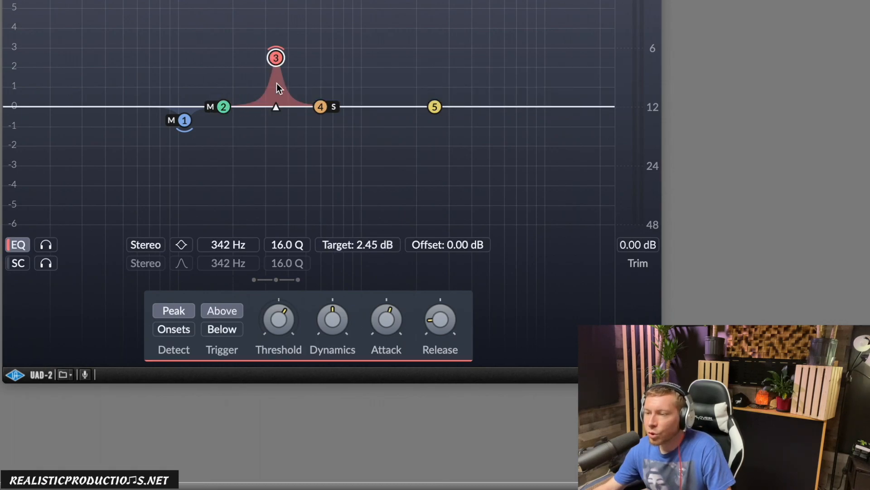
pyautogui.moveTo(362, 247); pyautogui.dragTo(354, 331)
pyautogui.press('space')
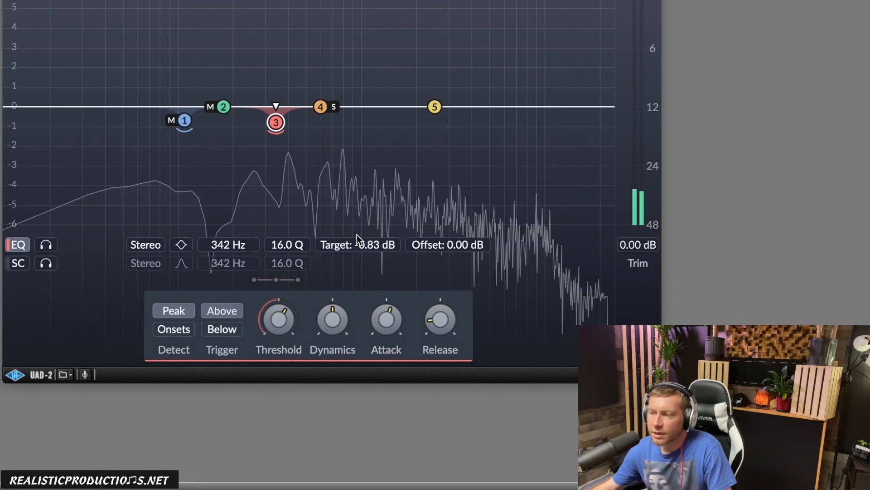
# Isolate band 3's range, adjust its threshold to about -28.8 dB and set its Q to 11.8
pyautogui.click(51, 248)
pyautogui.scroll(2, 290, 311)
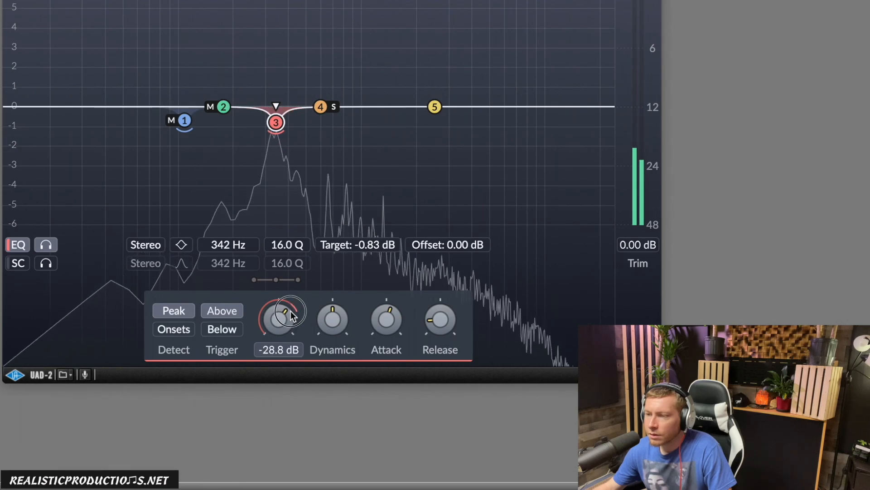
pyautogui.press('space')
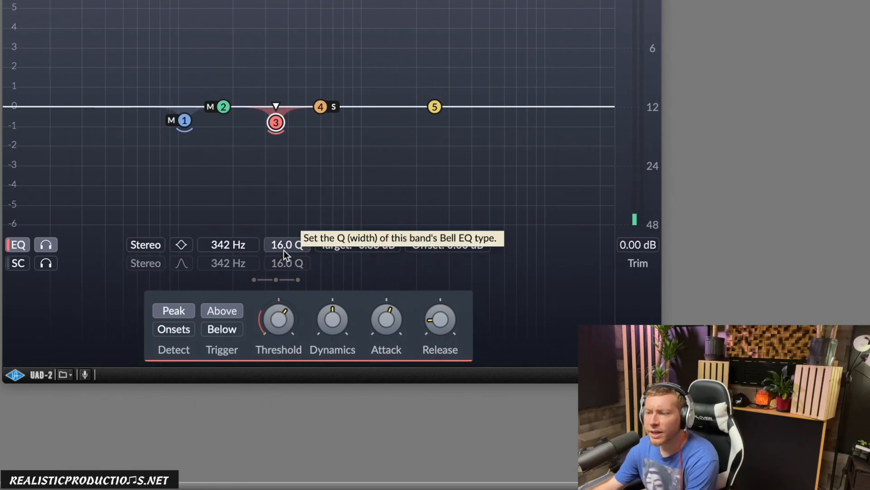
pyautogui.moveTo(283, 250); pyautogui.dragTo(295, 230)
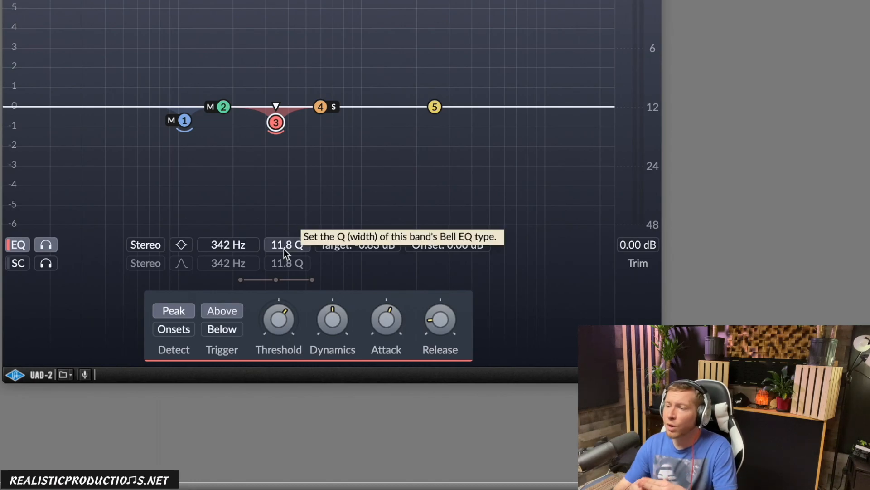
# Compare bands 1 and 3, then isolate band 3's range during playback and widen the band to a Q of 10.3
pyautogui.click(184, 122)
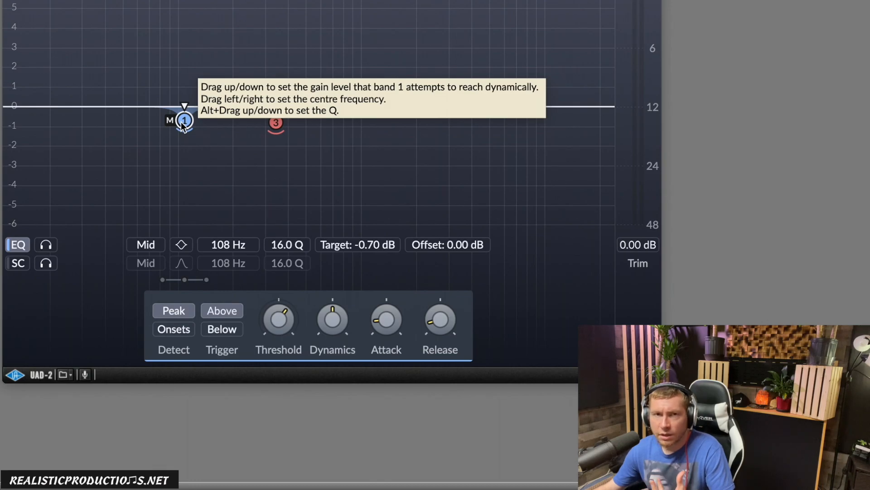
pyautogui.click(276, 123)
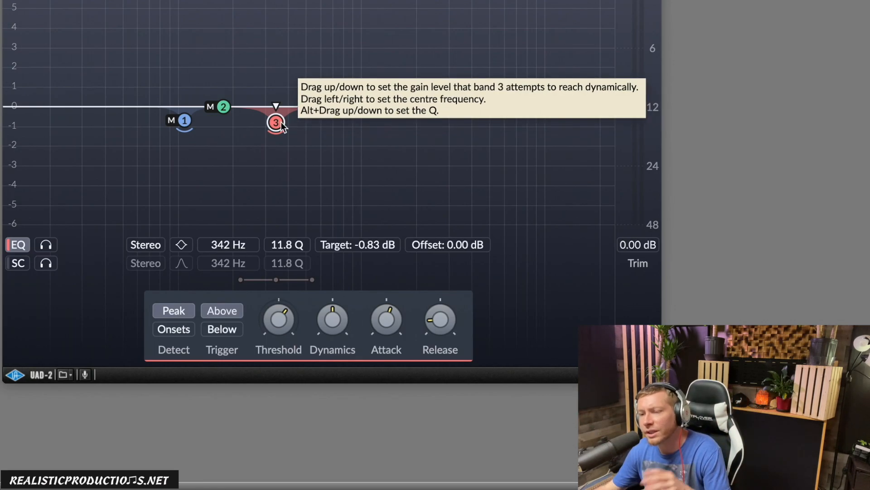
pyautogui.click(52, 245)
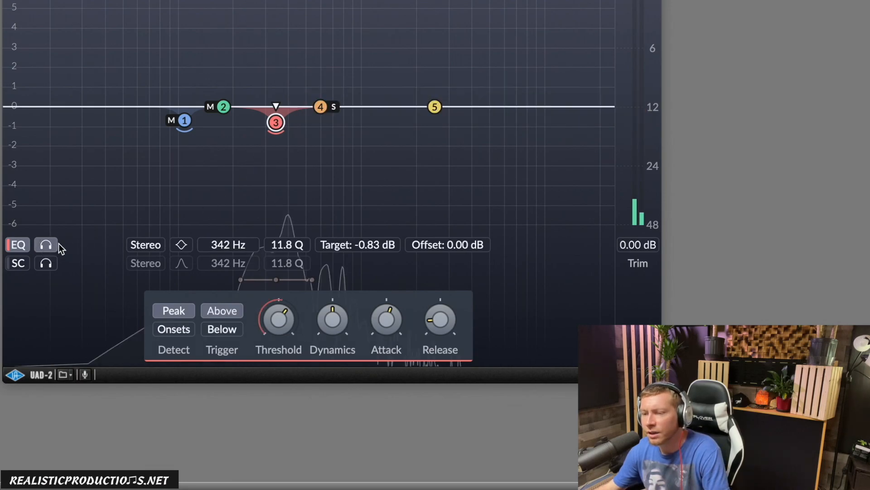
pyautogui.scroll(-5, 278, 246)
pyautogui.scroll(-6, 279, 245)
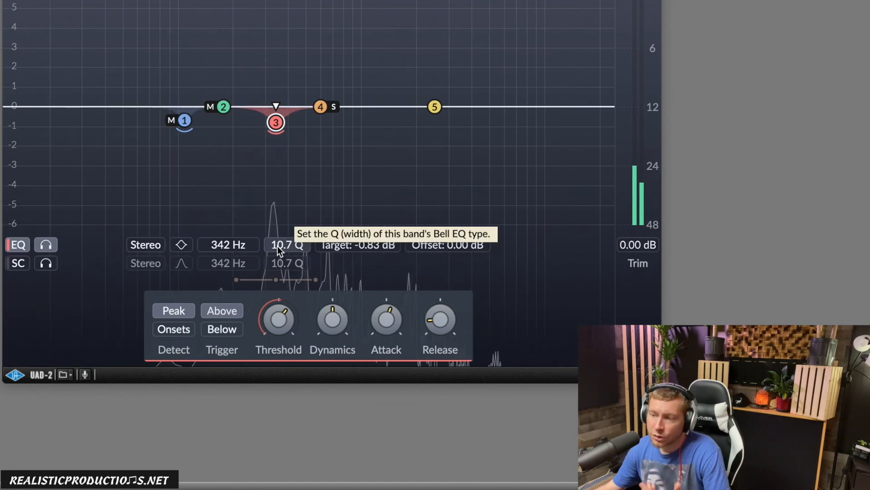
pyautogui.moveTo(277, 246); pyautogui.dragTo(280, 296)
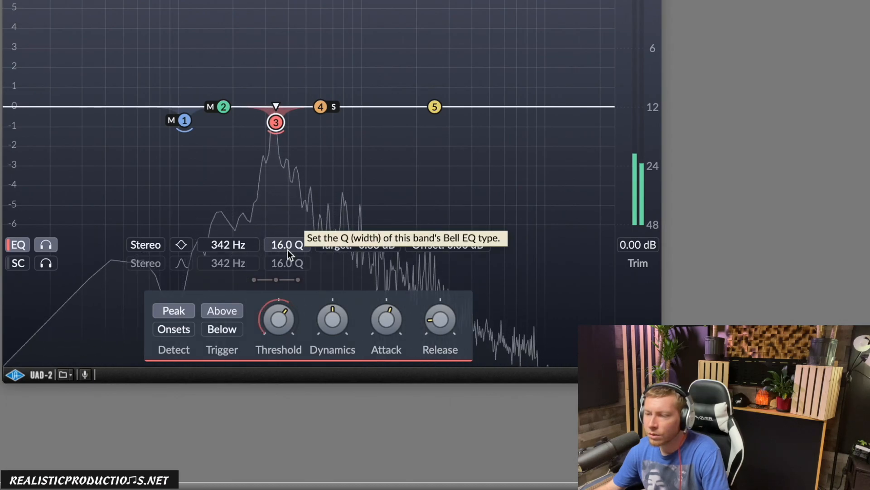
pyautogui.moveTo(288, 249); pyautogui.dragTo(301, 217)
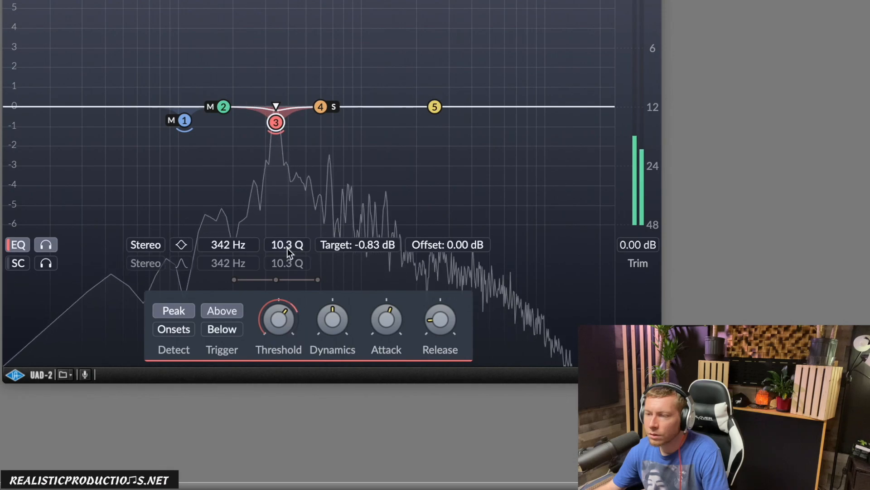
# Raise band 3's threshold to -22.4 dB and play the isolated range to check how it responds
pyautogui.moveTo(283, 307); pyautogui.dragTo(286, 311)
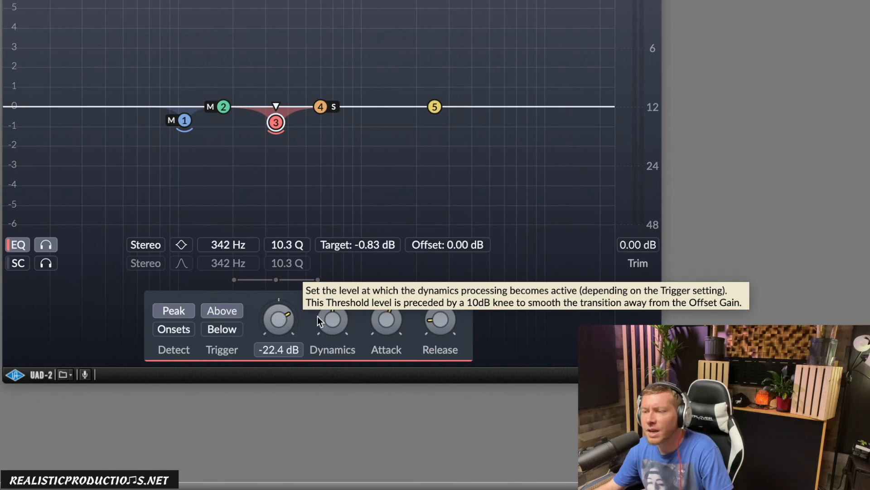
pyautogui.press('space')
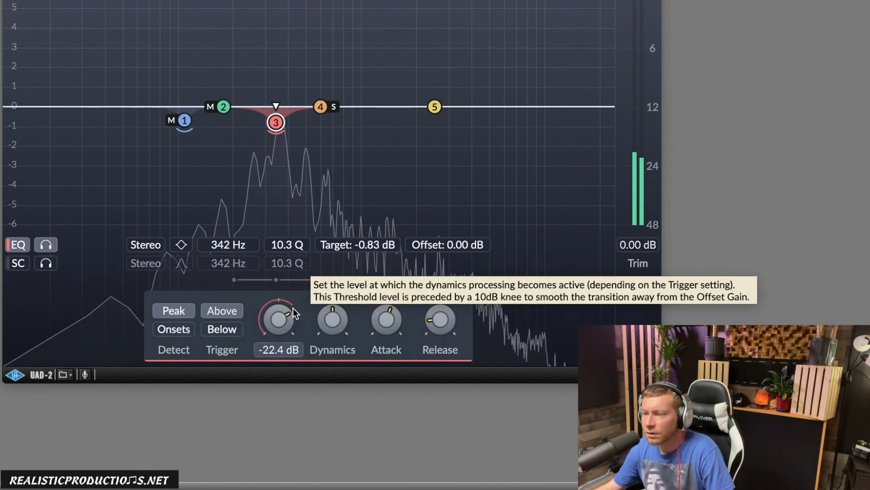
pyautogui.press('space')
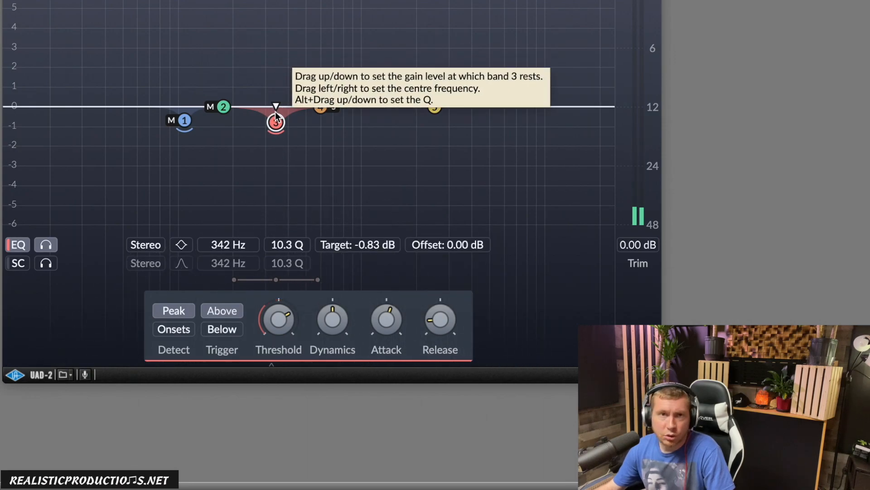
# Shorten band 3's attack to about 4.96 ms and lengthen its release slightly while the track plays
pyautogui.moveTo(379, 314); pyautogui.dragTo(373, 333)
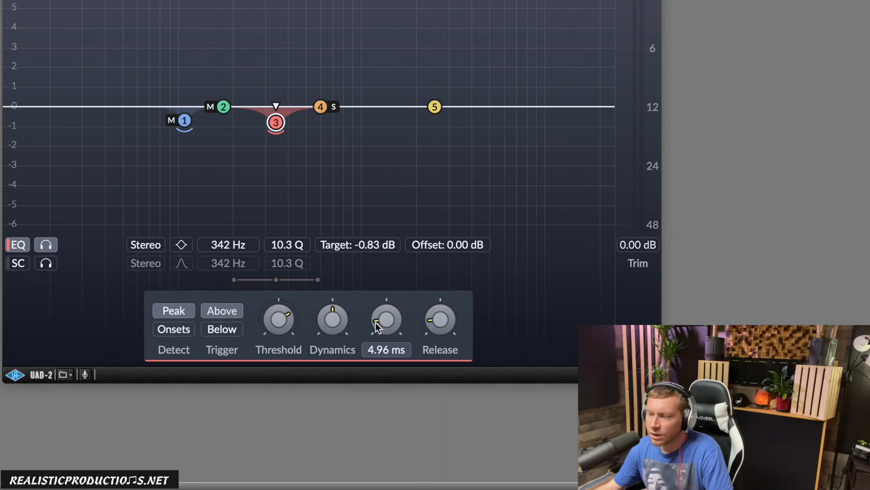
pyautogui.press('space')
pyautogui.moveTo(371, 322); pyautogui.dragTo(428, 320)
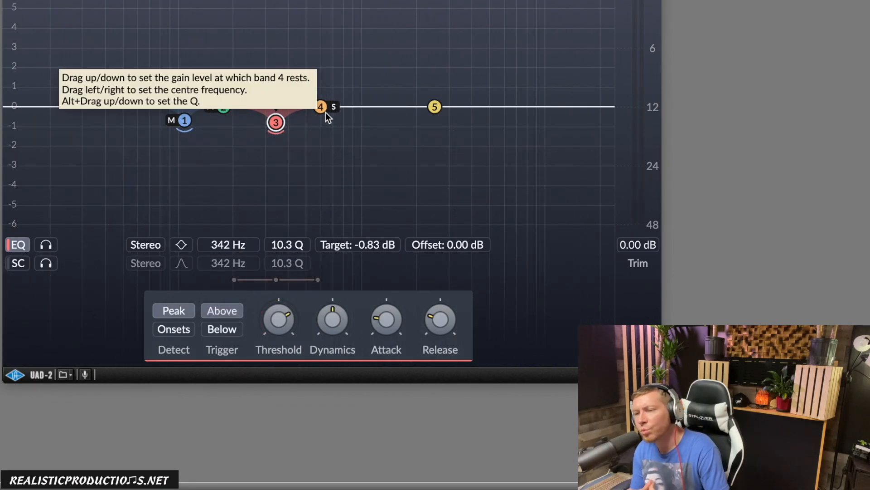
# Move the side band 4 to 763 Hz with a -0.63 dB target gain and listen to its range in isolation
pyautogui.moveTo(325, 109); pyautogui.dragTo(331, 121)
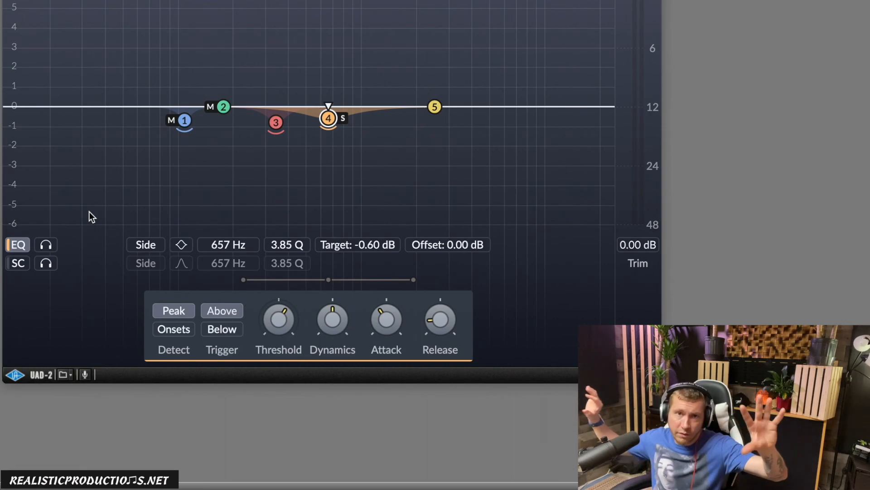
pyautogui.moveTo(328, 119); pyautogui.dragTo(340, 119)
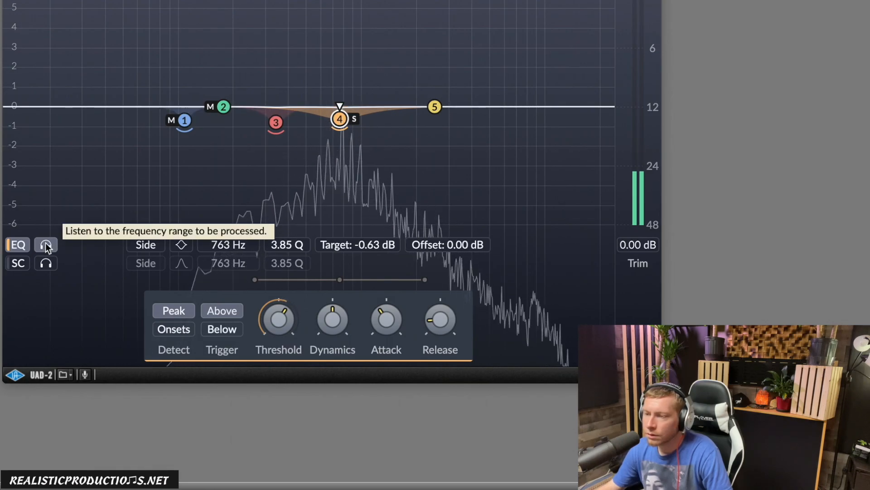
pyautogui.press('space')
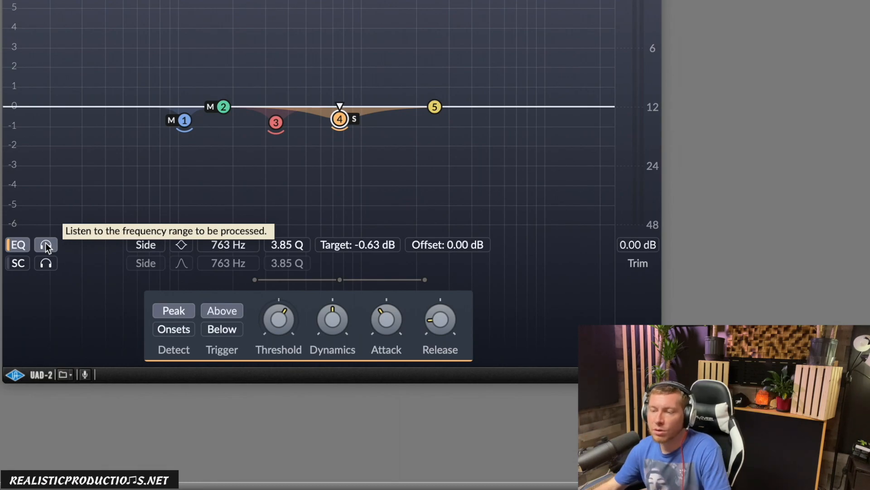
# Raise band 4's threshold slightly above -30 dB and shorten its attack while the track plays
pyautogui.moveTo(299, 313)
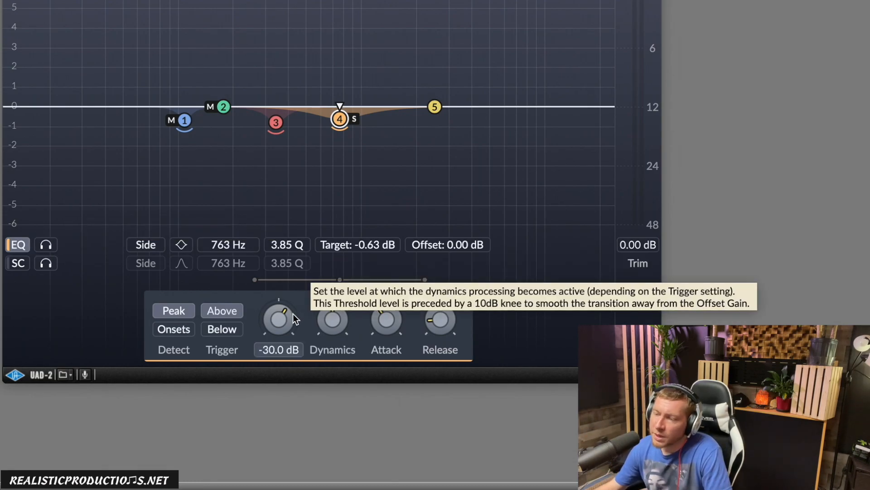
pyautogui.press('space')
pyautogui.moveTo(287, 316); pyautogui.dragTo(289, 314)
pyautogui.moveTo(373, 314); pyautogui.dragTo(375, 322)
pyautogui.moveTo(429, 318); pyautogui.dragTo(379, 317)
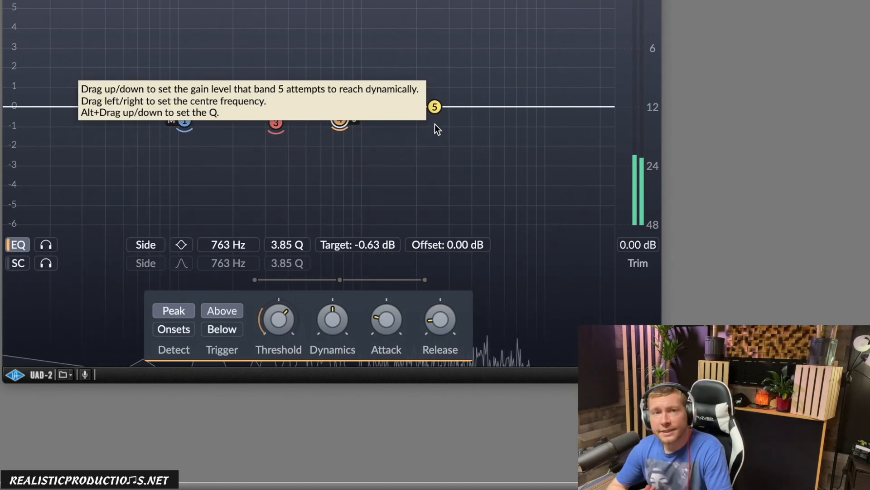
# Move band 5 to 2716 Hz with a -0.86 dB target gain while listening to its isolated range
pyautogui.click(435, 109)
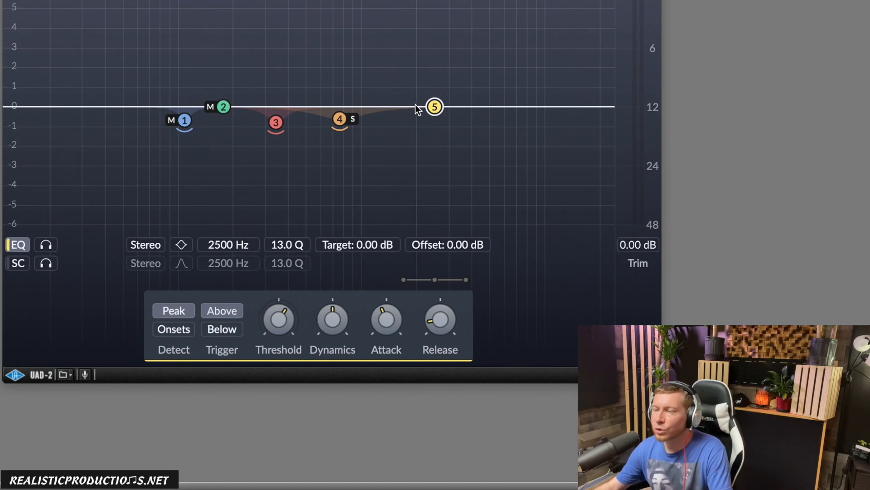
pyautogui.moveTo(434, 107); pyautogui.dragTo(432, 120)
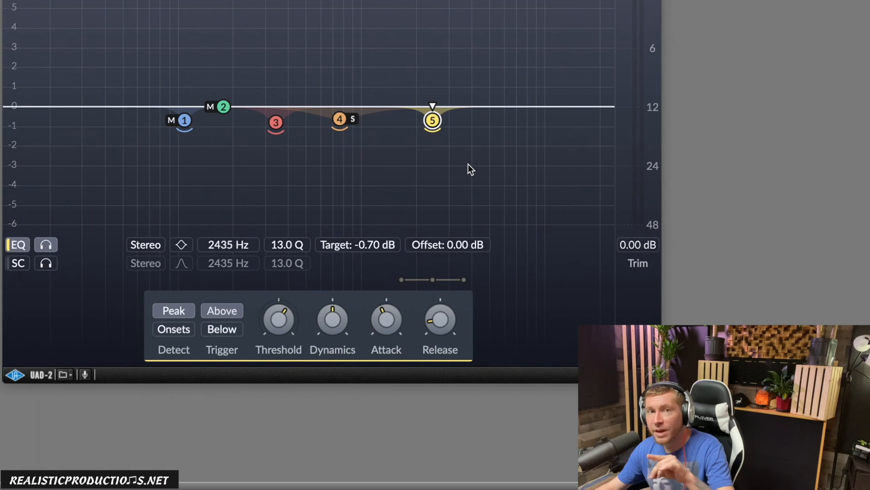
pyautogui.moveTo(434, 125)
pyautogui.mouseDown()
pyautogui.moveTo(424, 126)
pyautogui.moveTo(459, 126)
pyautogui.moveTo(429, 127)
pyautogui.moveTo(443, 129)
pyautogui.mouseUp()
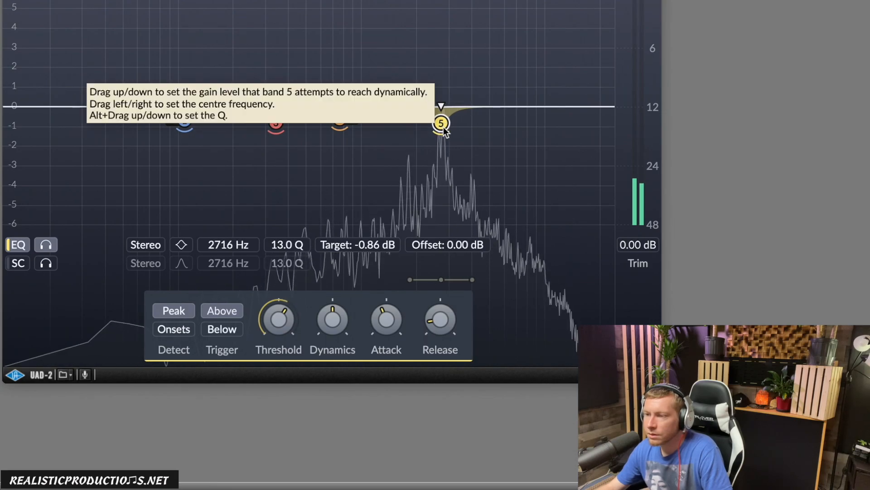
pyautogui.press('space')
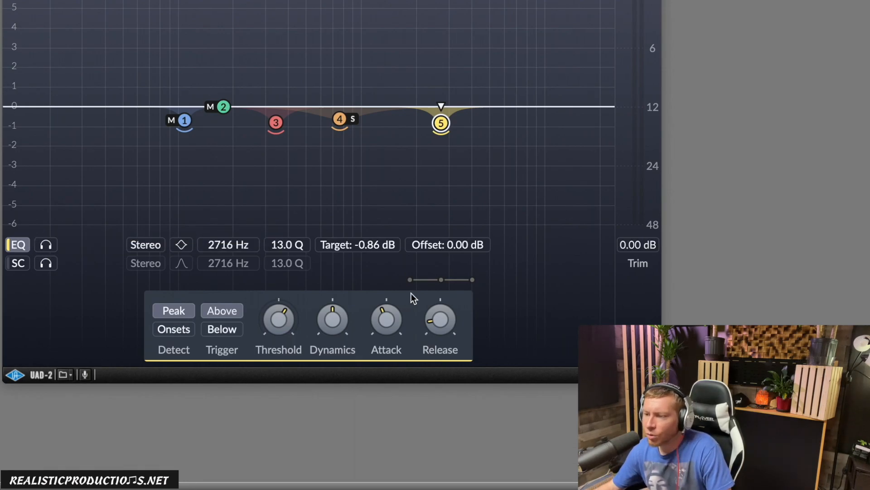
# Set band 5's threshold to about -26.5 dB, and give it a shorter attack and a slightly longer release
pyautogui.press('space')
pyautogui.scroll(5, 285, 306)
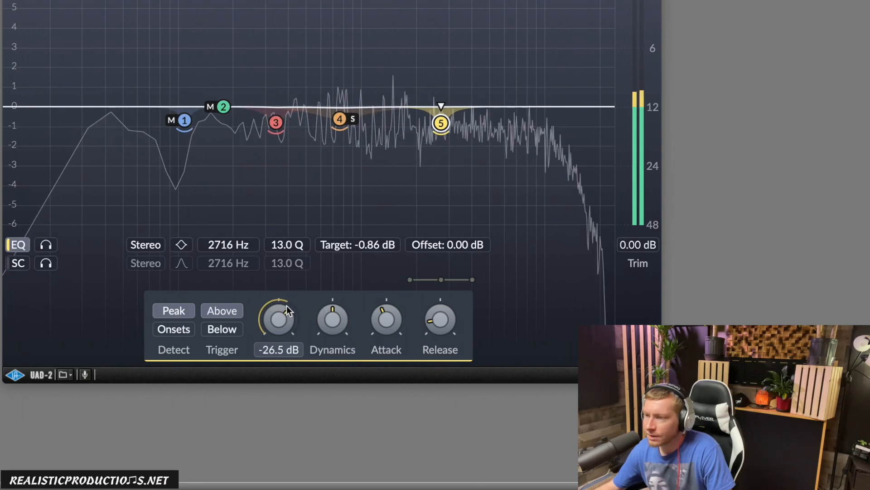
pyautogui.moveTo(393, 311); pyautogui.dragTo(385, 320)
pyautogui.moveTo(438, 317); pyautogui.dragTo(376, 321)
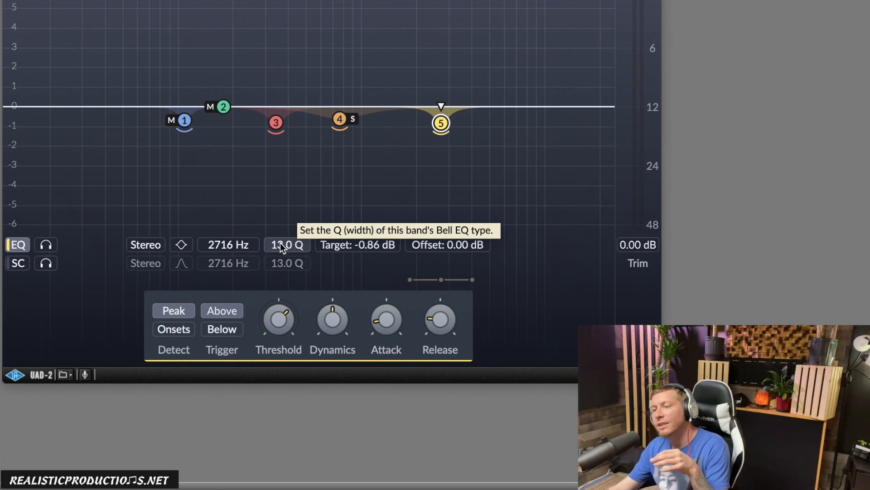
# Move band 2 down to 40.6 Hz with a -0.72 dB target gain and an 8.01 Q while listening to its isolated range
pyautogui.moveTo(228, 108); pyautogui.dragTo(112, 122)
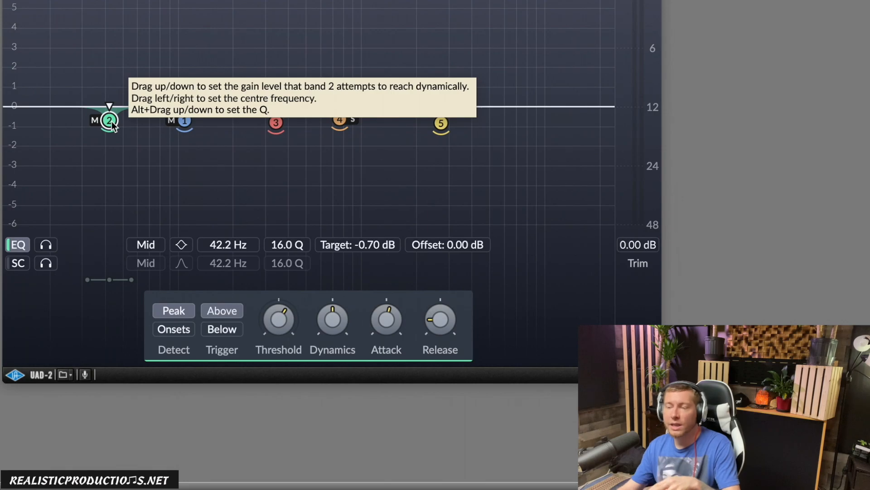
pyautogui.moveTo(111, 122); pyautogui.dragTo(111, 121)
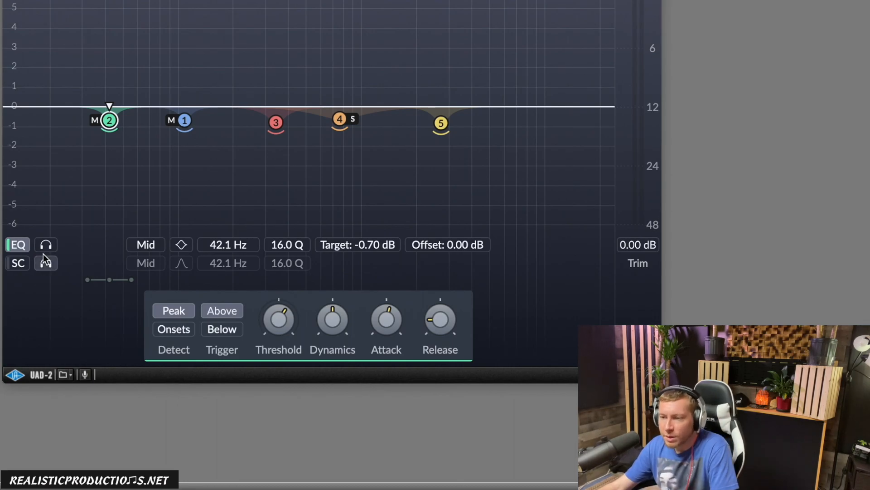
pyautogui.press('space')
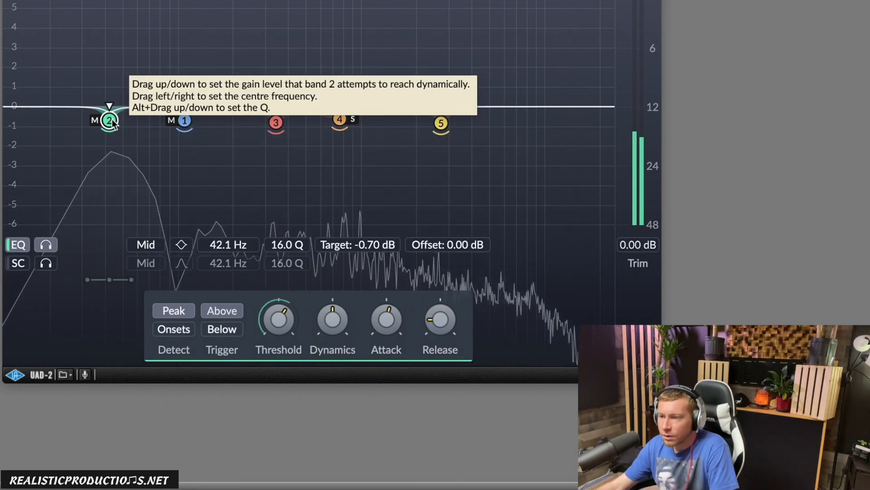
pyautogui.moveTo(110, 119); pyautogui.dragTo(107, 120)
pyautogui.moveTo(291, 243)
pyautogui.mouseDown()
pyautogui.moveTo(301, 195)
pyautogui.moveTo(287, 248)
pyautogui.mouseUp()
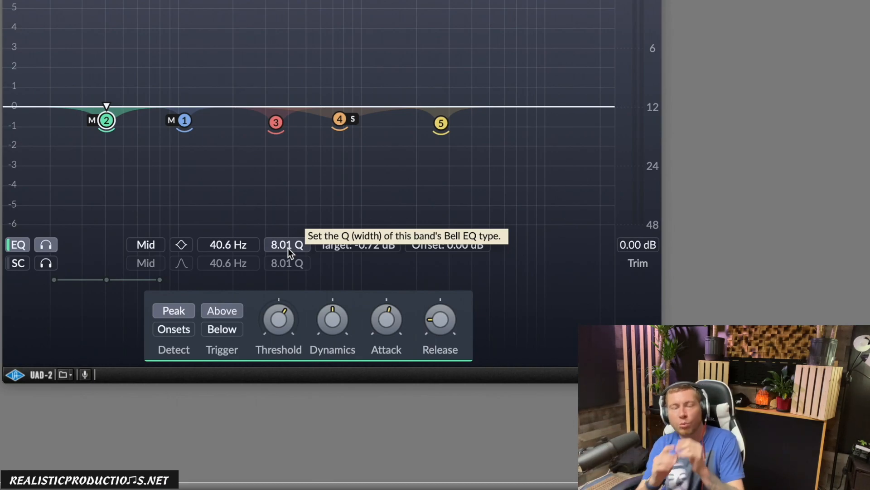
# Shift band 2's centre frequency to 48.6 Hz and enable its side-chain filter
pyautogui.press('space')
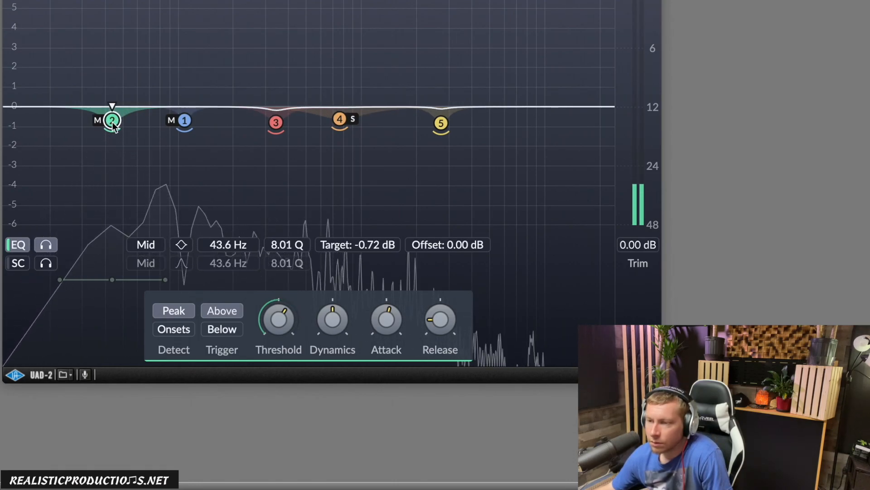
pyautogui.press('space')
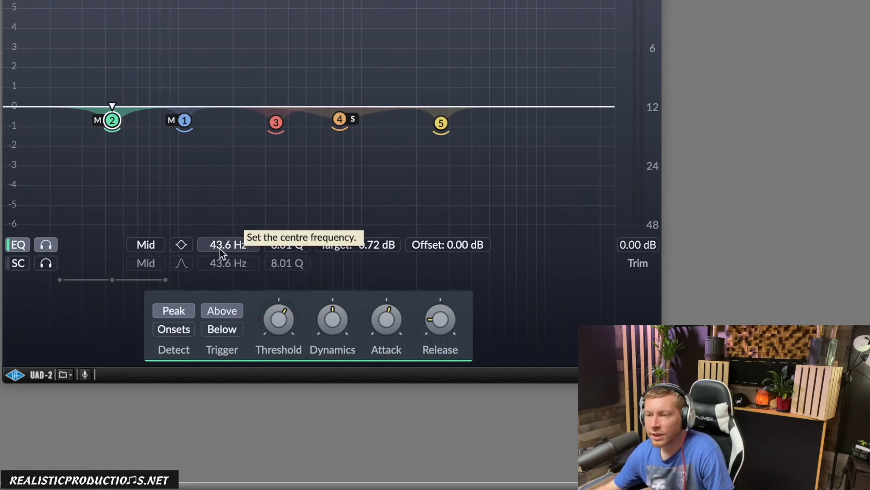
pyautogui.moveTo(220, 249); pyautogui.dragTo(227, 242)
pyautogui.click(292, 261)
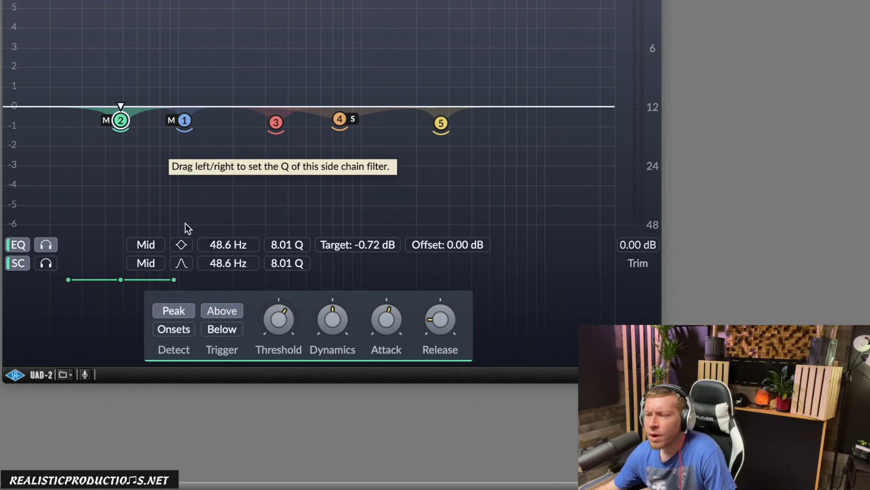
# Raise band 2's threshold above -30 dB, shorten its attack below 76.3 ms and lengthen its release slightly past 31.5 ms
pyautogui.moveTo(290, 317)
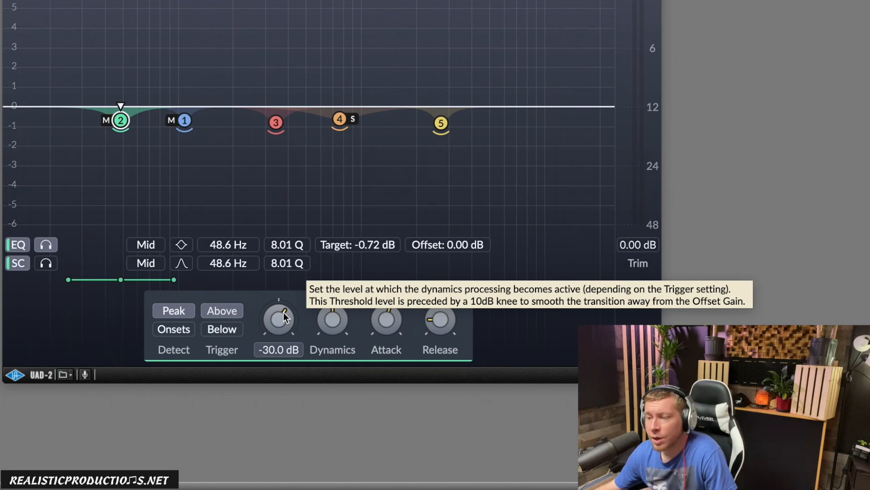
pyautogui.moveTo(287, 310); pyautogui.dragTo(291, 316)
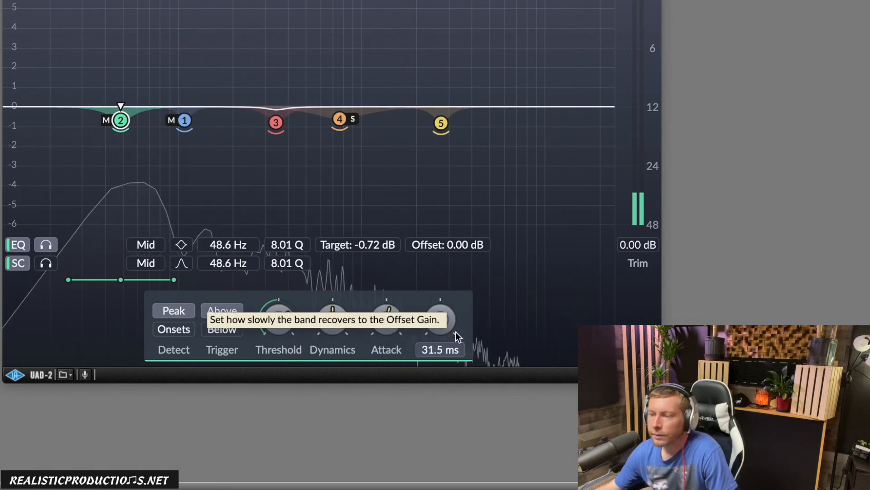
pyautogui.press('space')
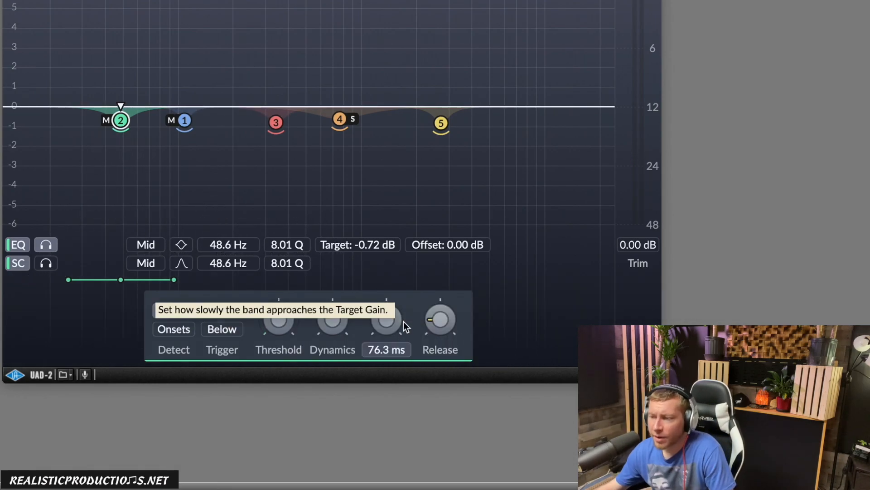
pyautogui.moveTo(403, 322); pyautogui.dragTo(381, 324)
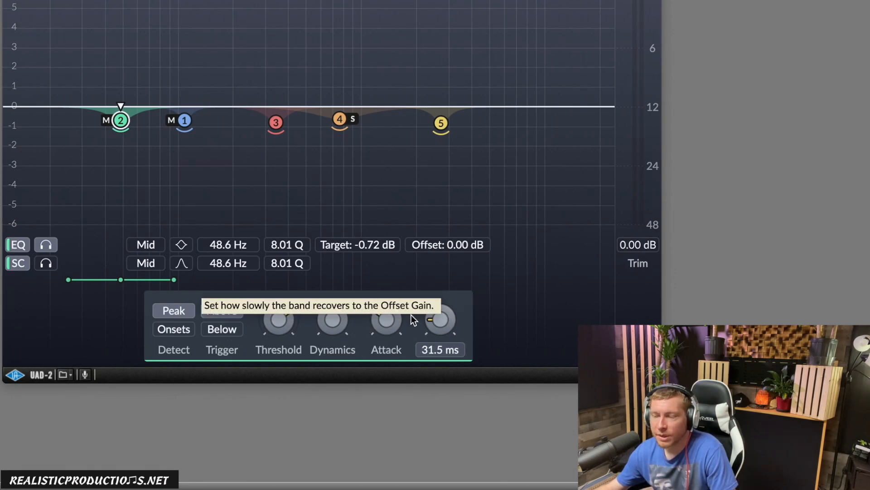
pyautogui.moveTo(433, 319); pyautogui.dragTo(430, 317)
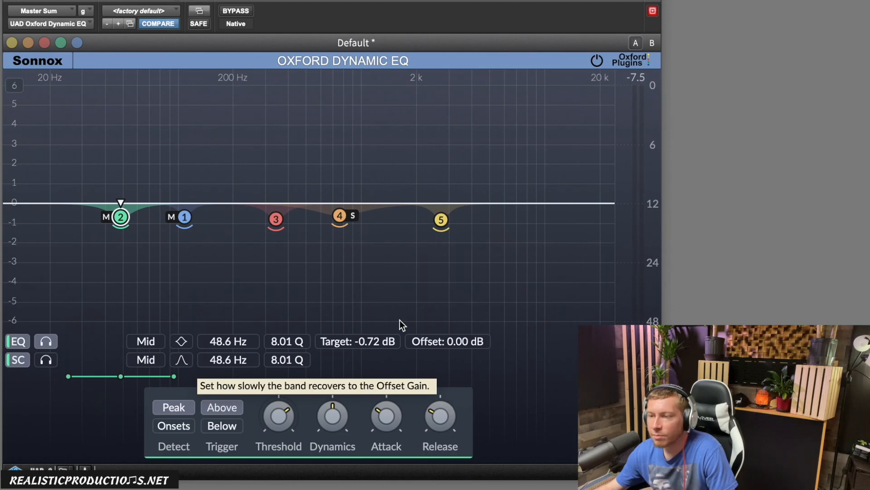
# Review the channel mode, frequency, Q and target gain of bands 3, 5, 4, 1 and 2 in turn
pyautogui.click(275, 219)
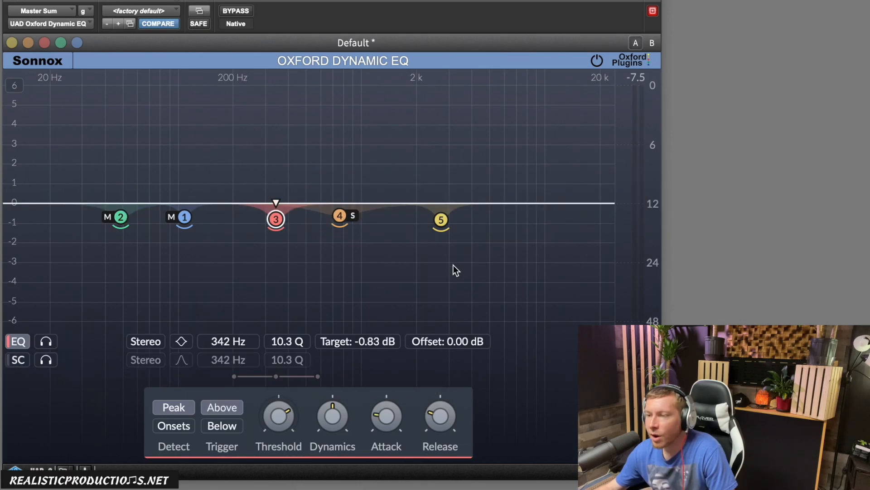
pyautogui.click(440, 219)
pyautogui.click(339, 216)
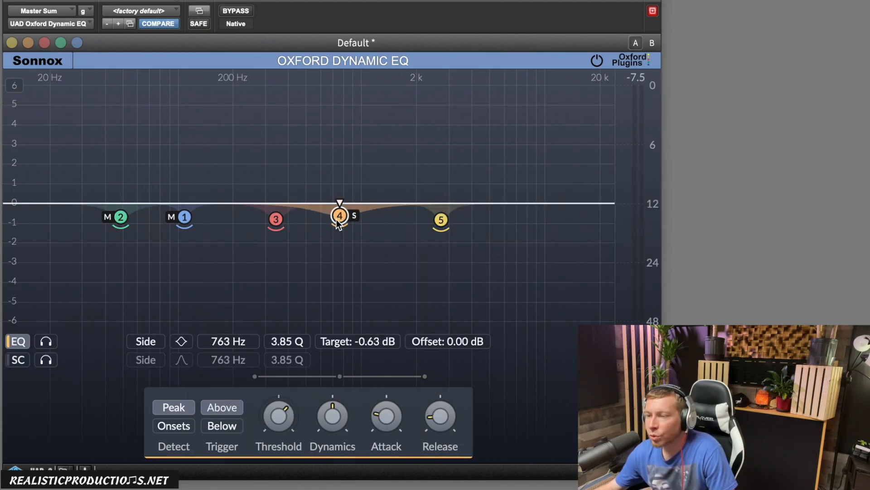
pyautogui.click(184, 219)
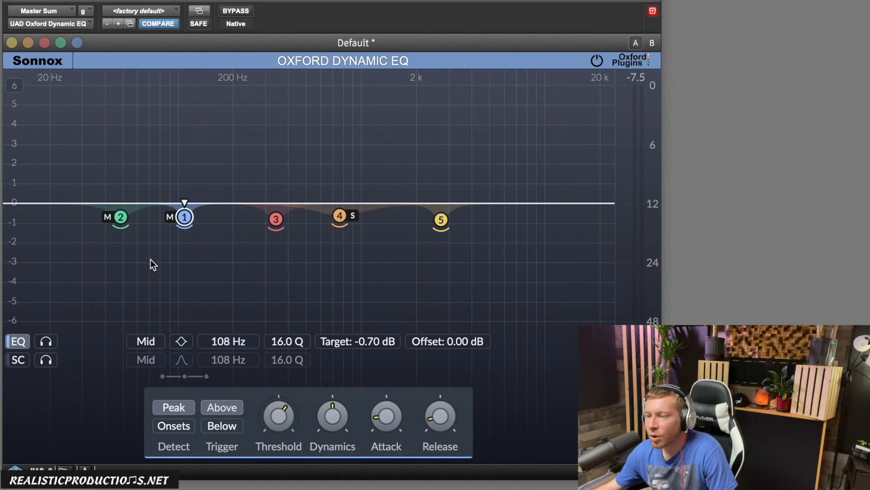
pyautogui.click(121, 216)
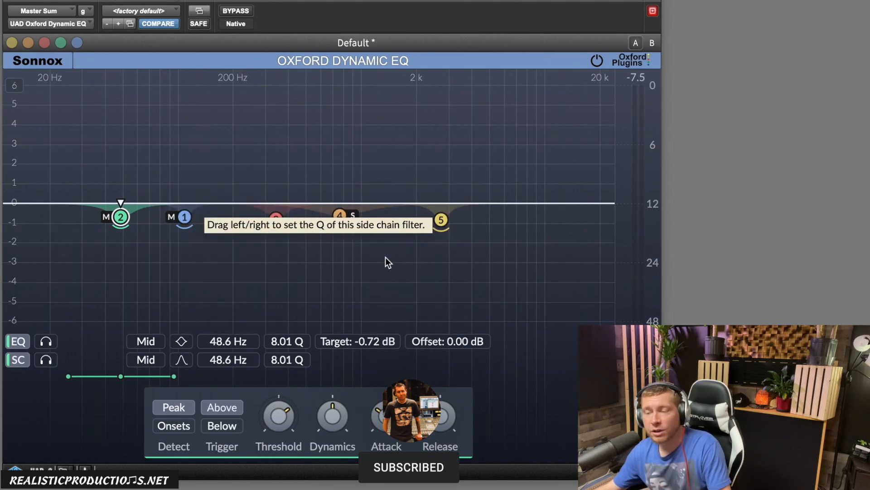
# Play the track and fine-tune band 2's threshold by a very small amount while listening
pyautogui.press('space')
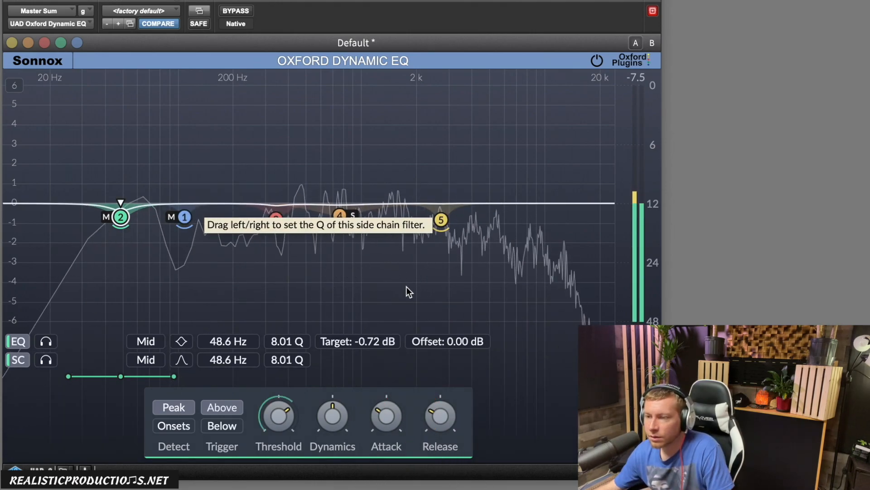
pyautogui.moveTo(288, 412); pyautogui.dragTo(289, 410)
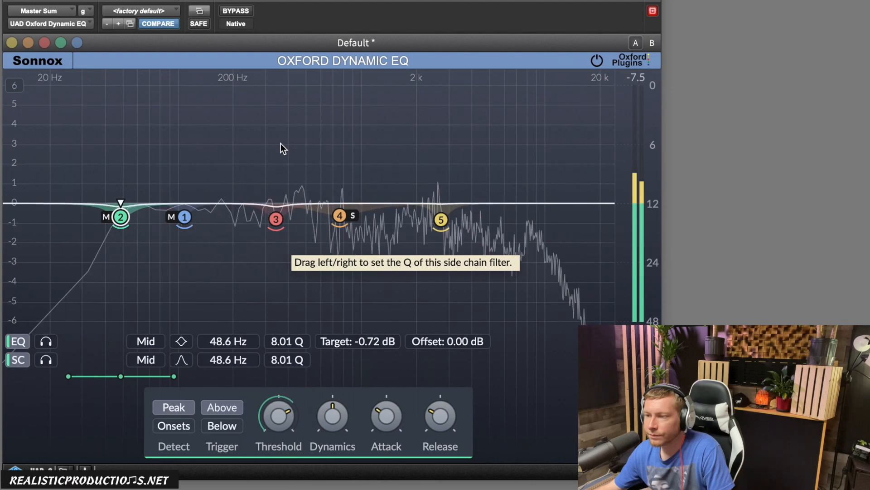
# Compare the master with and without the dynamic EQ by bypassing and re-enabling the plug-in twice during playback
pyautogui.click(236, 11)
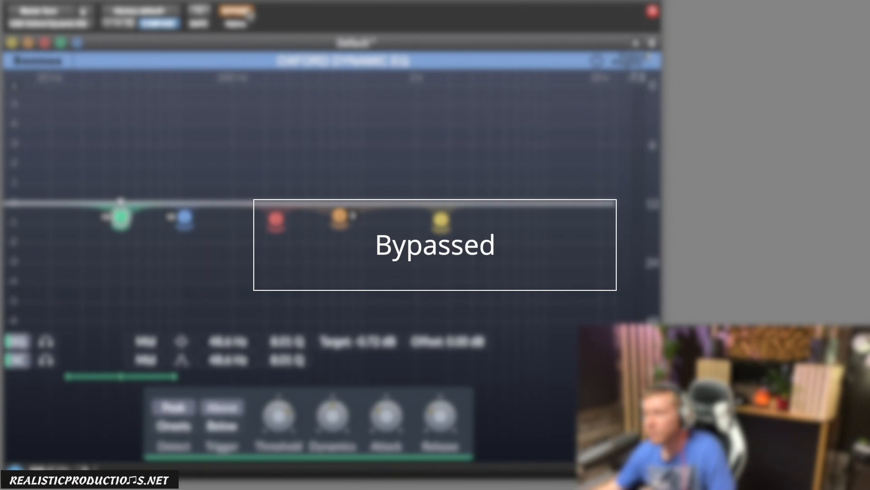
pyautogui.click(247, 10)
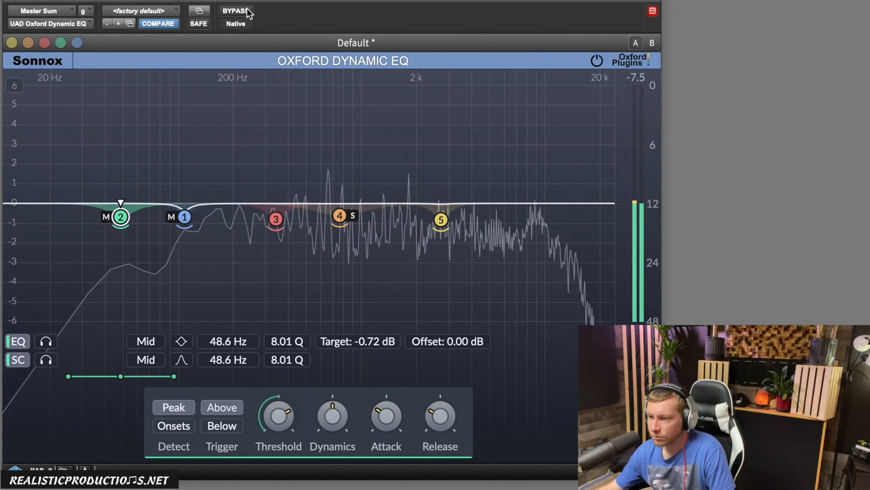
pyautogui.click(247, 11)
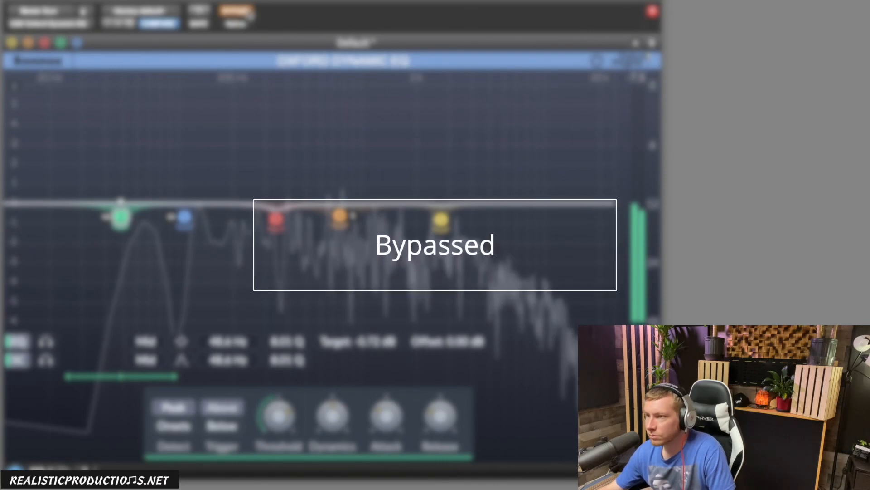
pyautogui.click(247, 11)
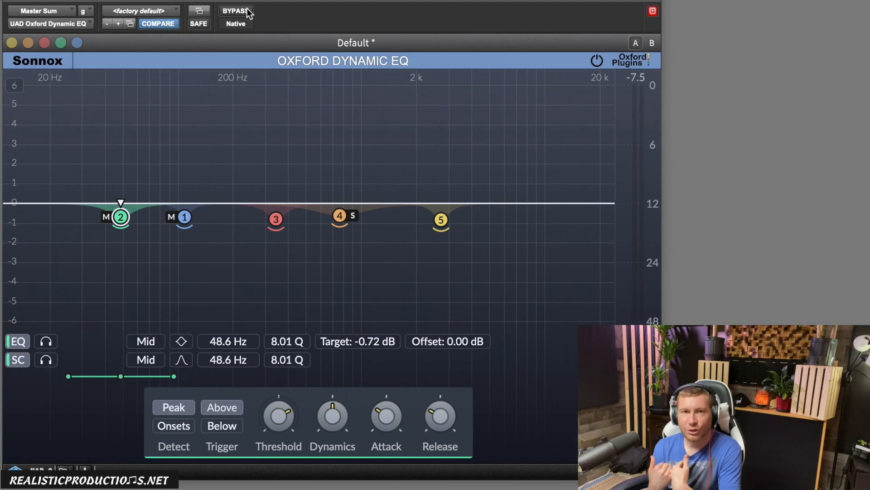
# Inspect the settings of band 1, band 3 and the side-channel band 4
pyautogui.click(184, 217)
pyautogui.click(276, 220)
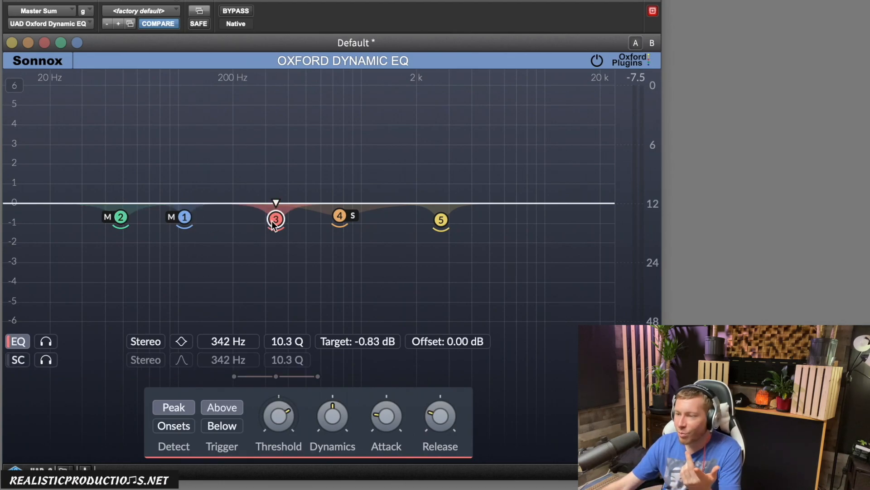
pyautogui.click(340, 216)
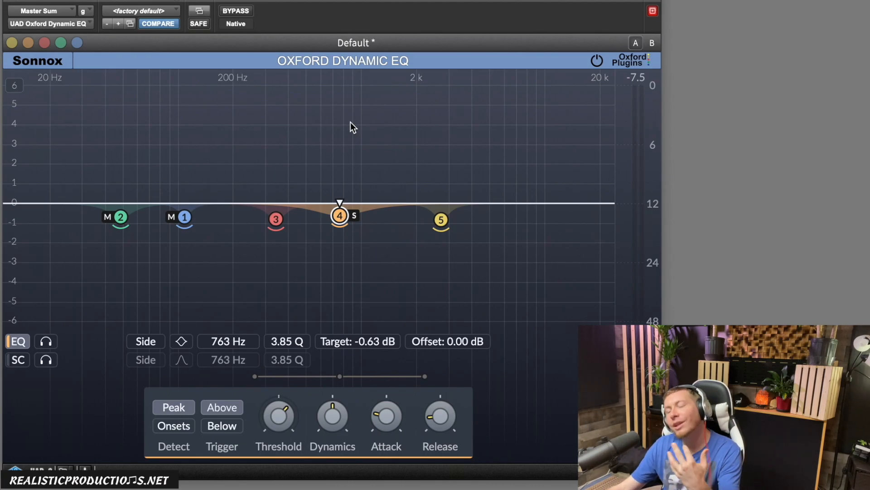
# Listen to the track again with the whole plug-in alternately bypassed and active, leaving the processing active
pyautogui.click(243, 10)
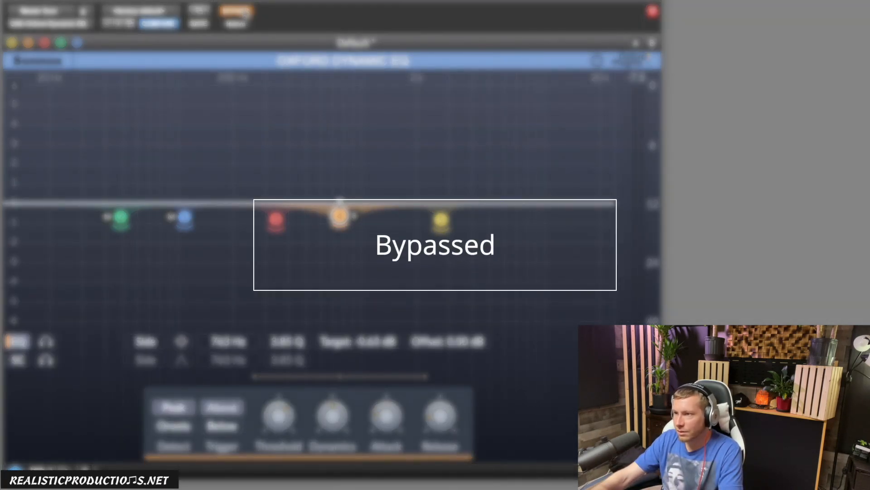
pyautogui.click(241, 11)
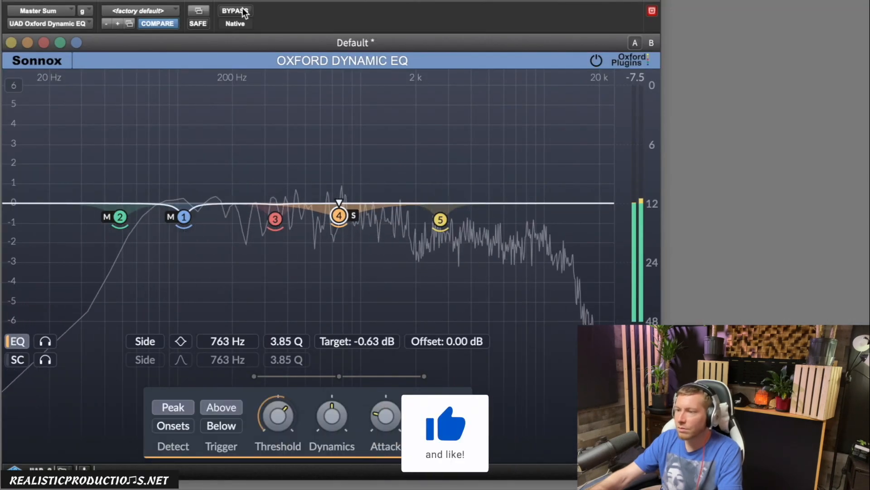
pyautogui.click(242, 10)
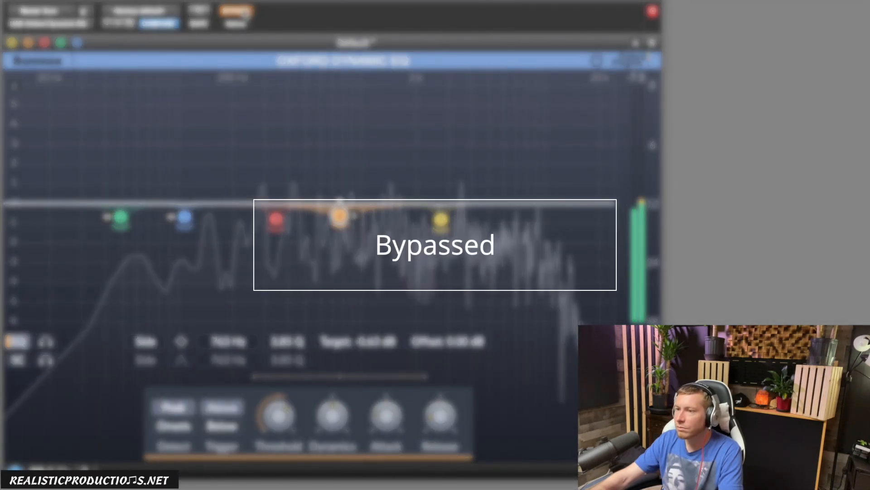
pyautogui.click(243, 10)
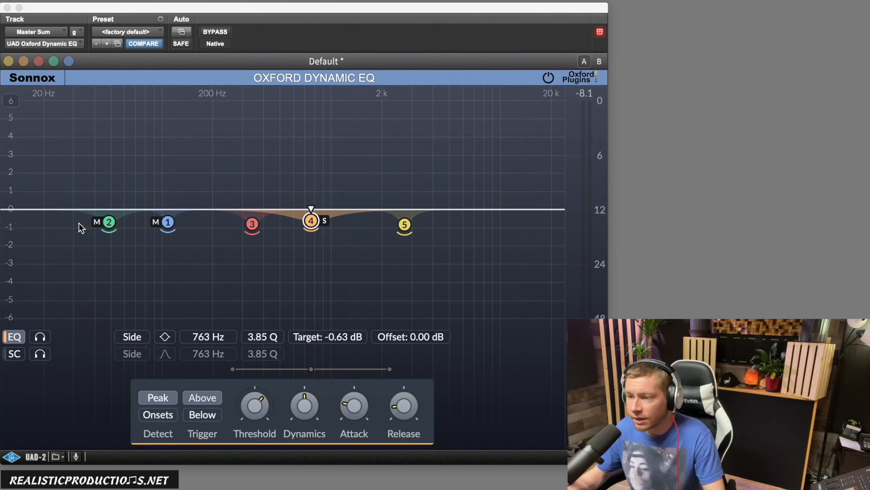
# Check the Mid, Stereo and Side channel assignments of bands 1, 5, 4 and 2
pyautogui.click(170, 224)
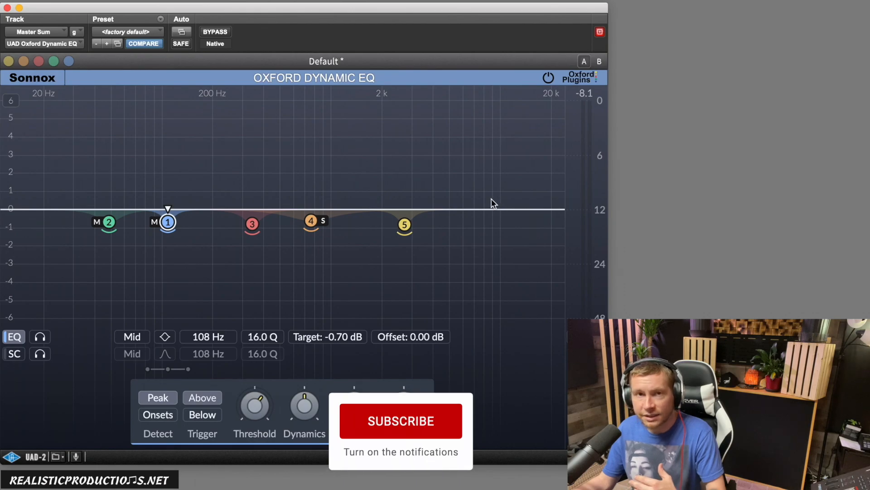
pyautogui.click(409, 225)
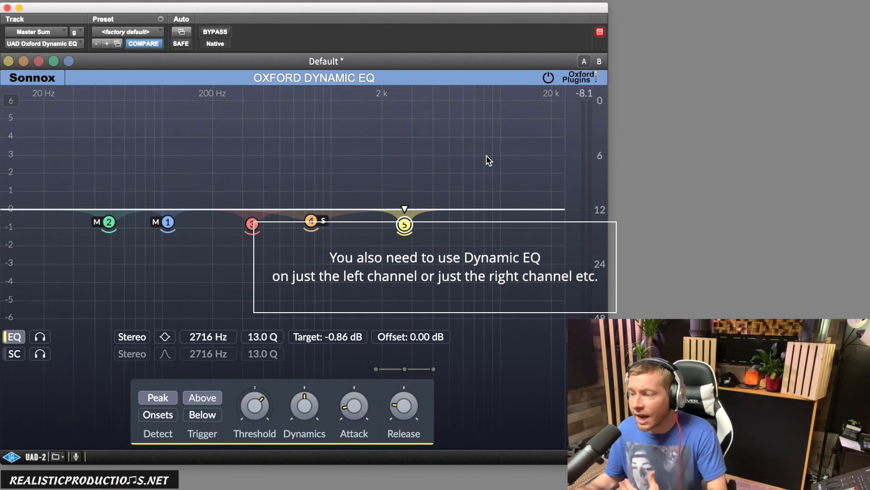
pyautogui.click(309, 221)
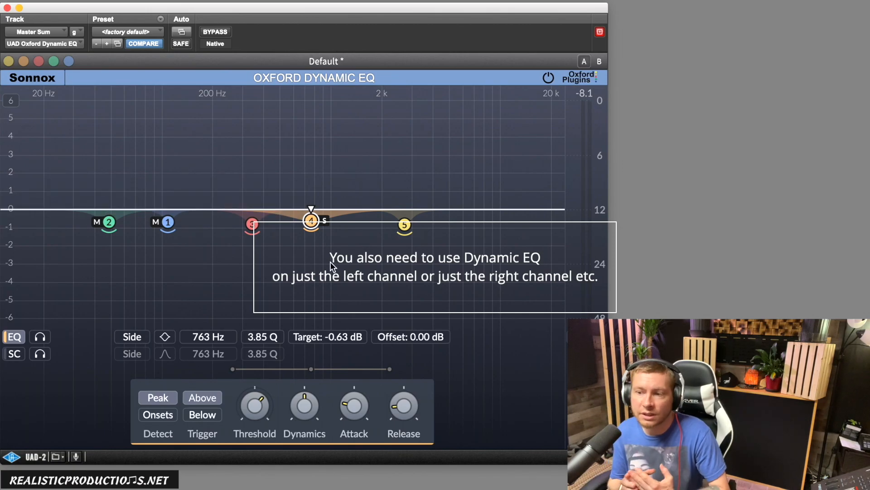
pyautogui.click(111, 232)
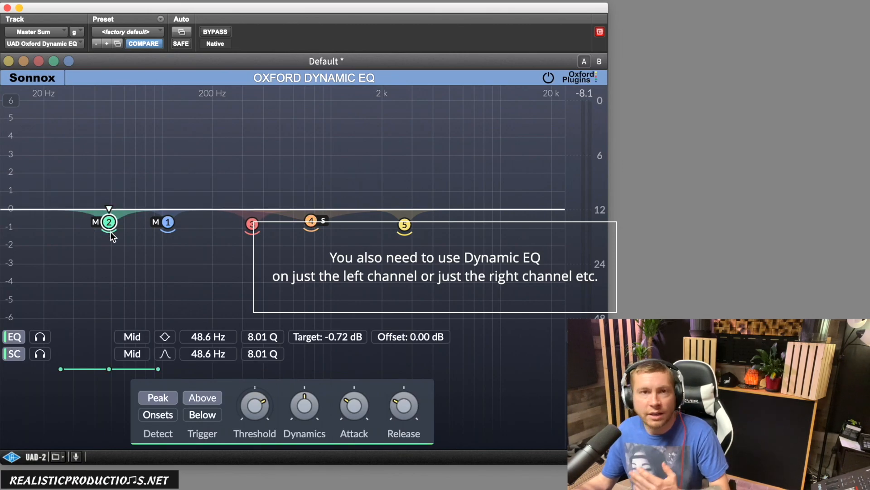